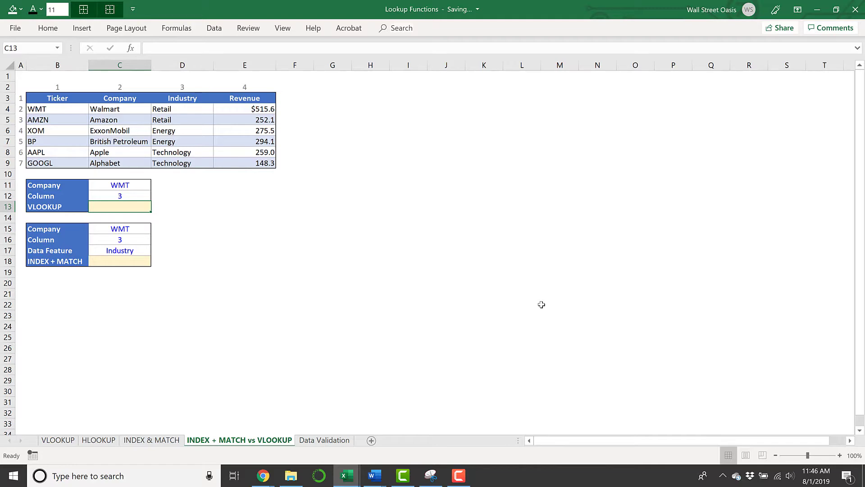
- Enter =VLOOKUP(C11,B3:E9,C12,0) in C13 to return the industry Retail for WMT
type("=vlookup")
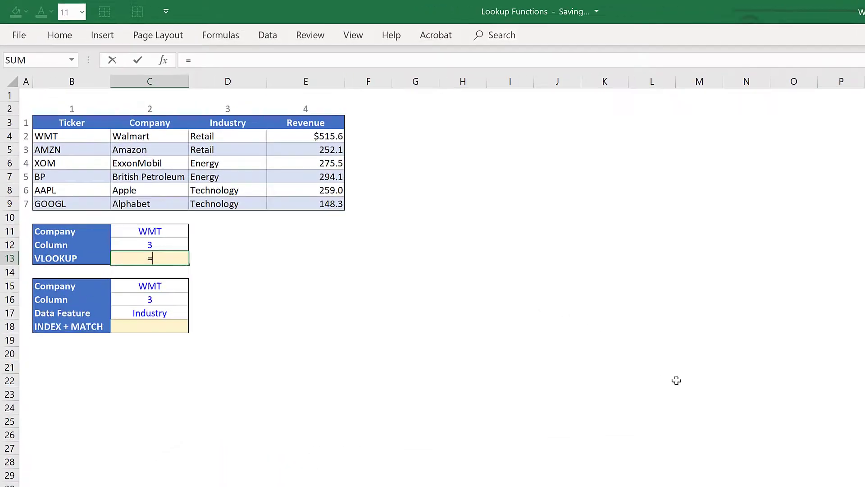
type("(")
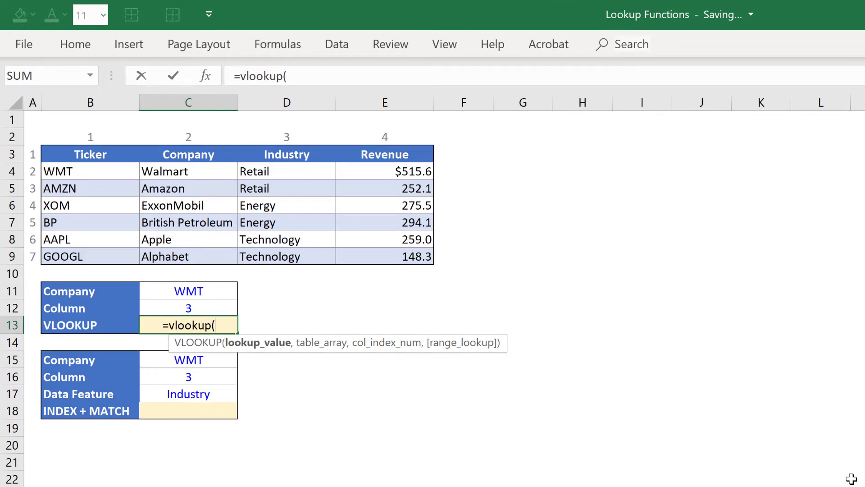
key("Up")
key("Up")
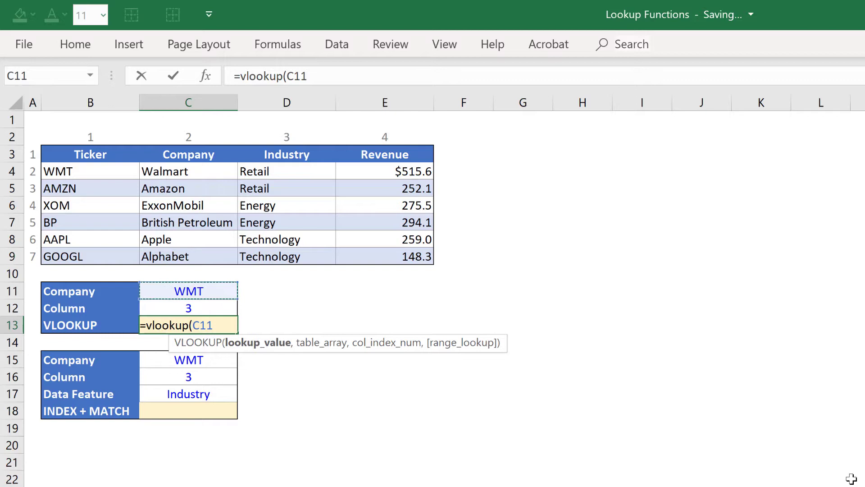
type(",")
key("Up")
key("Up")
key("Up")
key("Up")
key("Left")
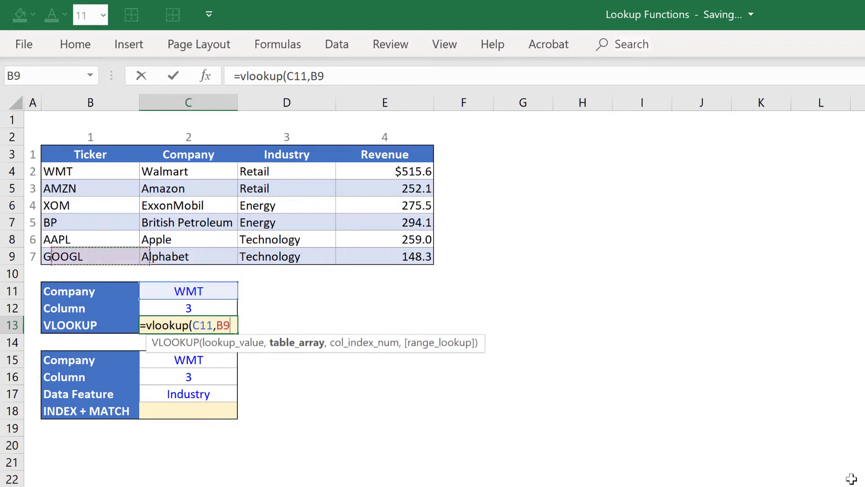
key("Up")
key("Up")
key("Up")
key("Up")
key("Up")
key("Up")
key("ctrl+shift+Right")
key("ctrl+shift+Down")
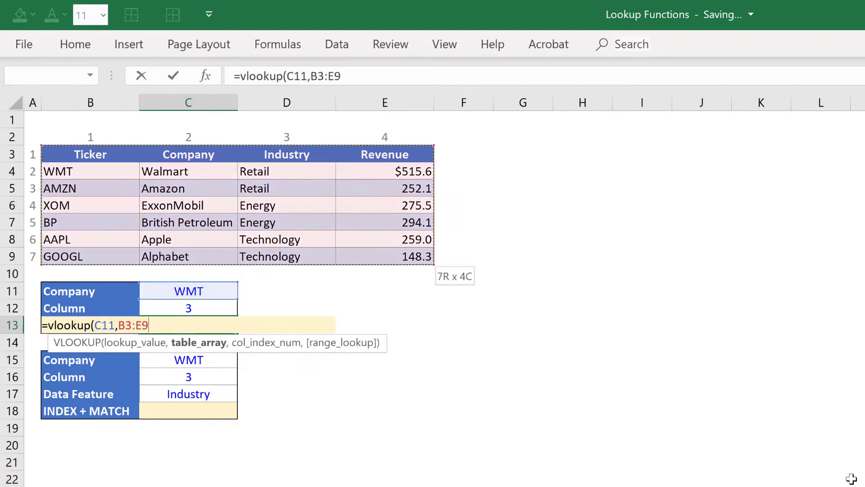
type(",")
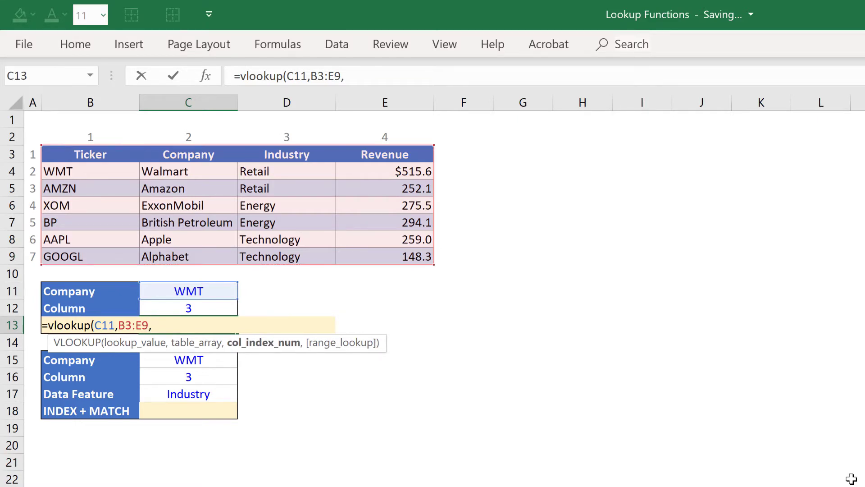
key("Up")
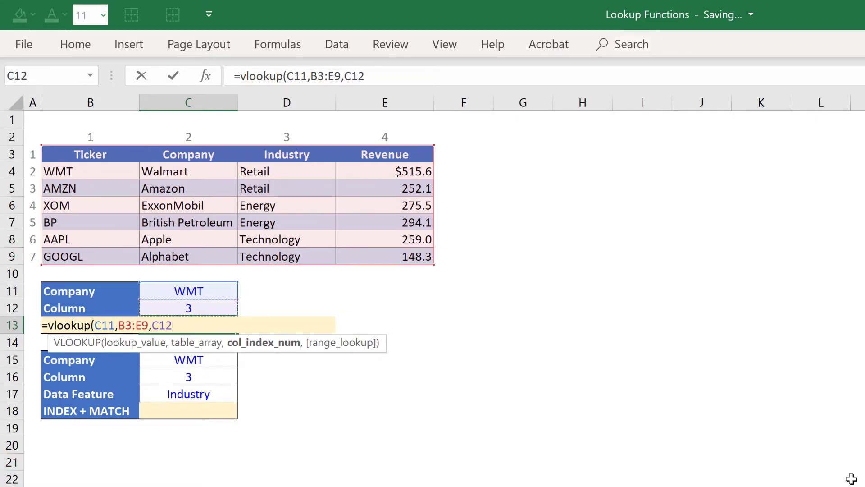
type(",0")
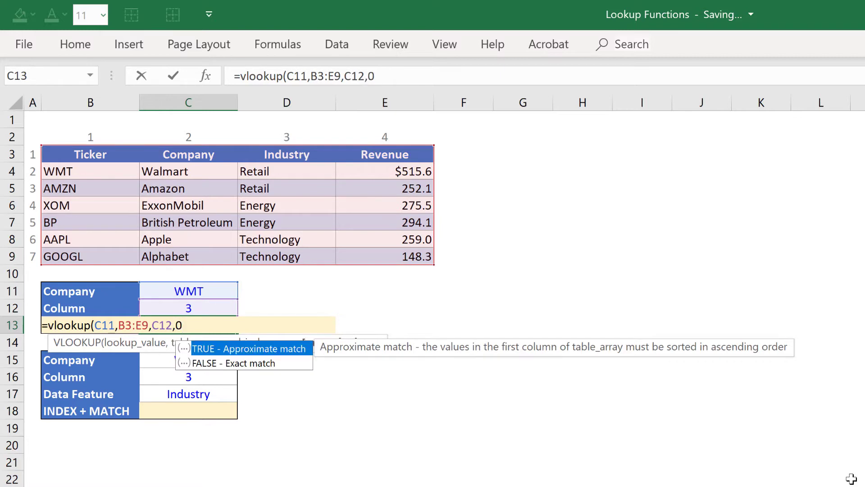
type(")")
key("ctrl+Return")
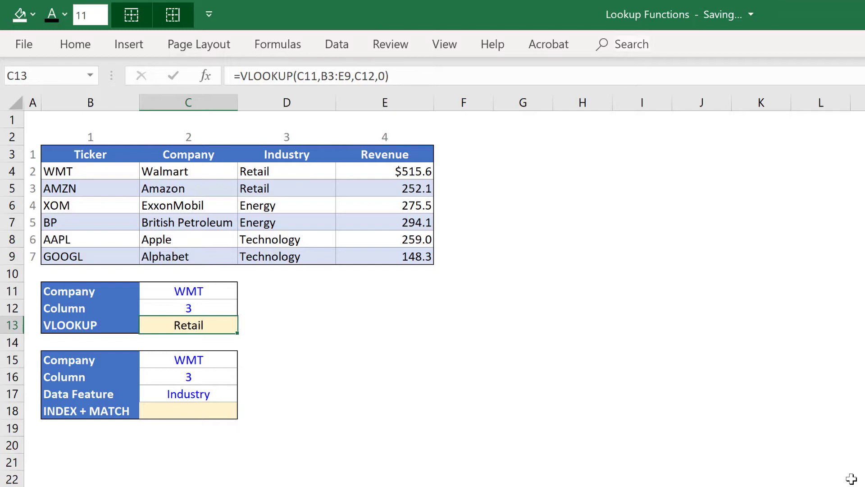
- Change the lookup inputs to XOM in C11 and column 4 in C12, giving revenue 275.54
key("Up")
key("Up")
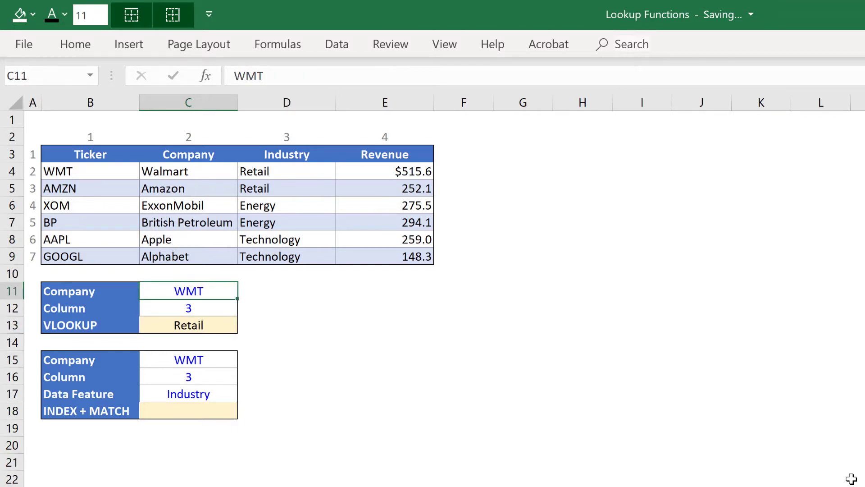
type("XOM")
key("ctrl+Return")
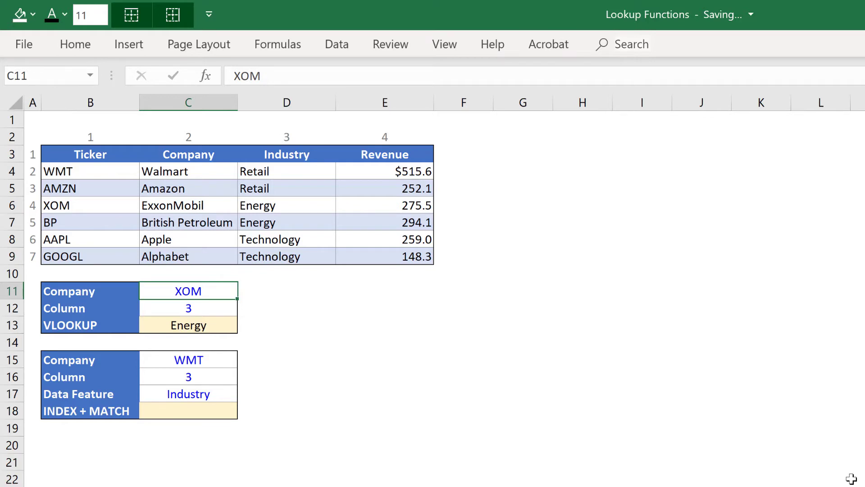
key("Down")
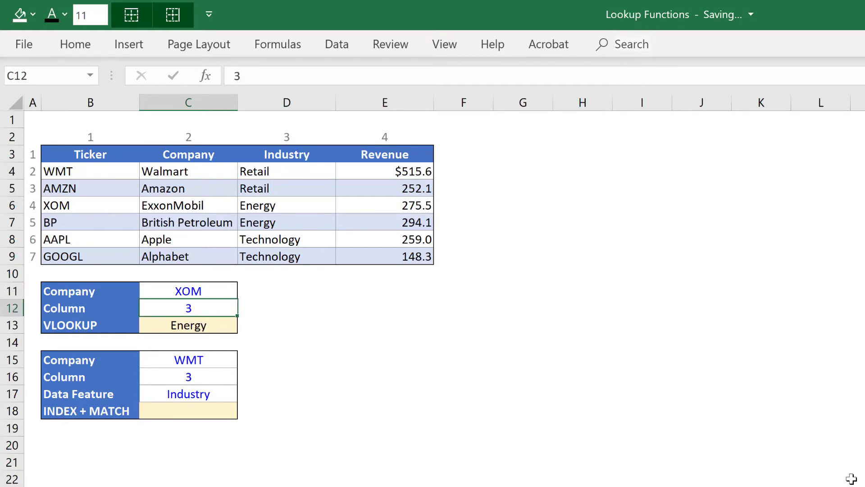
type("4")
key("ctrl+Return")
- Start an INDEX formula in C18 with B3:E9 as the array
key("Down")
key("Down")
key("Down")
key("Down")
key("Down")
key("Down")
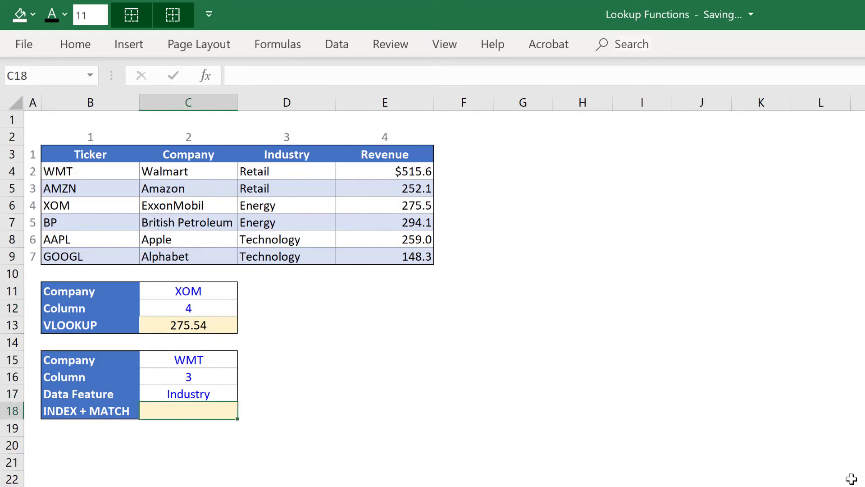
type("=")
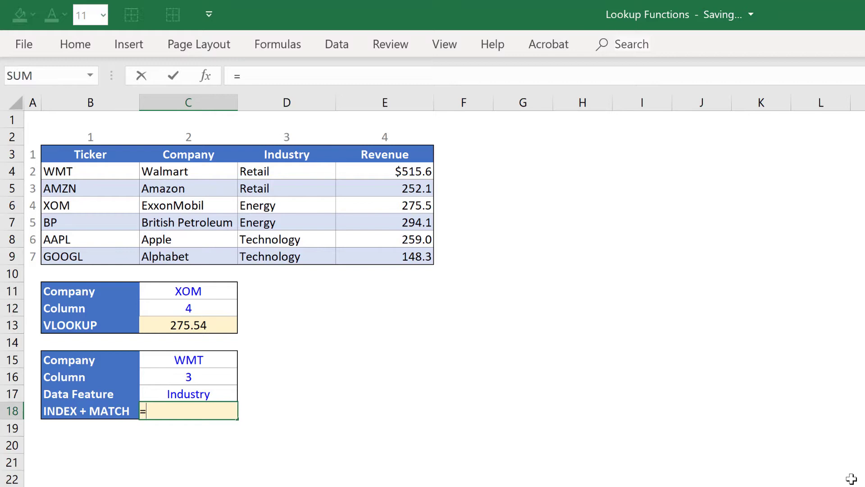
type("INDEX(")
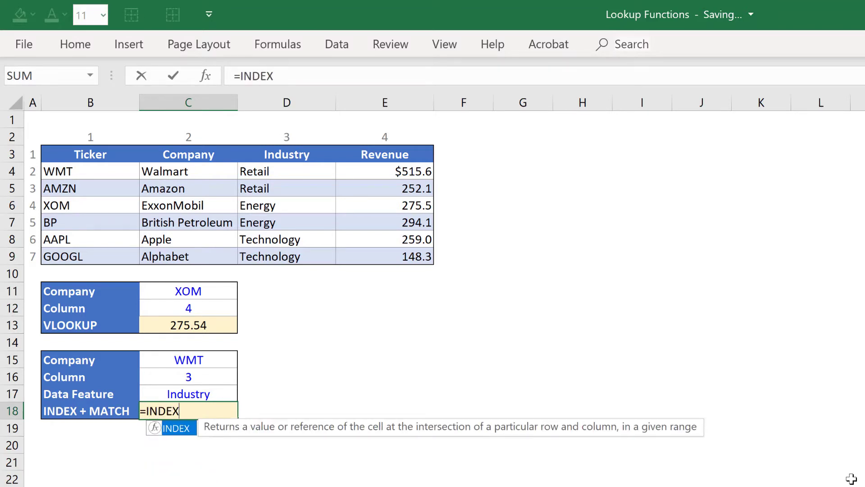
key("Up")
key("Up")
key("Up")
key("Up")
key("Up")
key("Up")
key("Up")
key("Up")
key("Up")
key("Up")
key("Up")
key("Up")
key("Up")
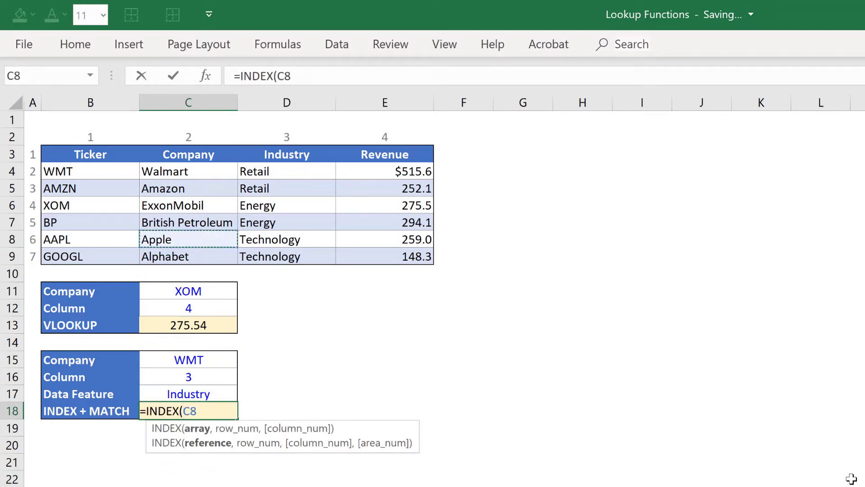
key("Left")
key("Up")
key("Up")
key("ctrl+shift+Down")
key("shift+Right")
key("shift+Right")
key("shift+Right")
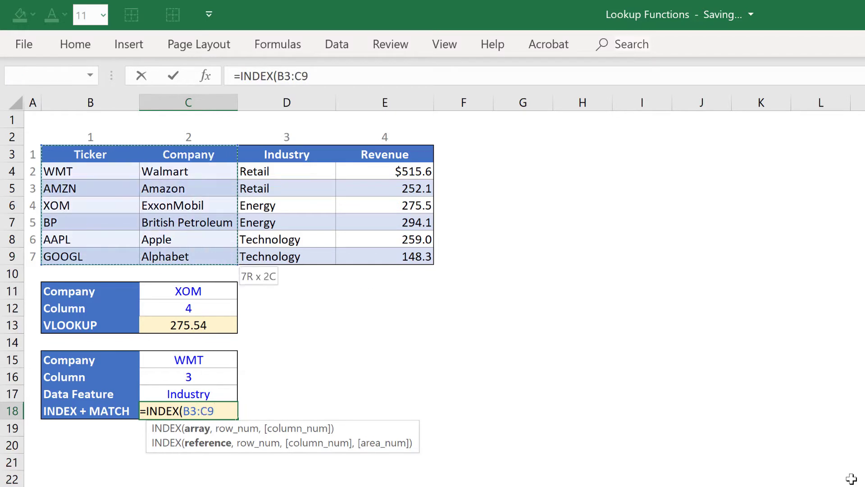
- Finish it with MATCH(C15,B3:B9,0) as the row and C16 as the column, returning Retail
type(",")
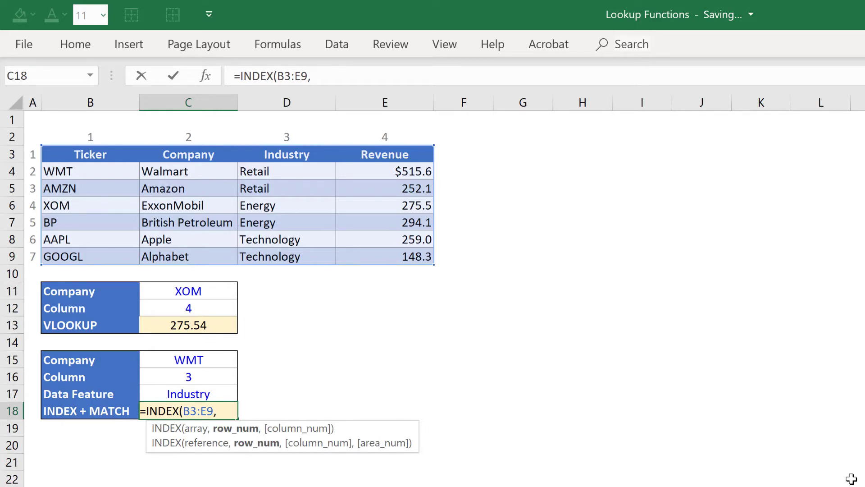
type(" MATCH")
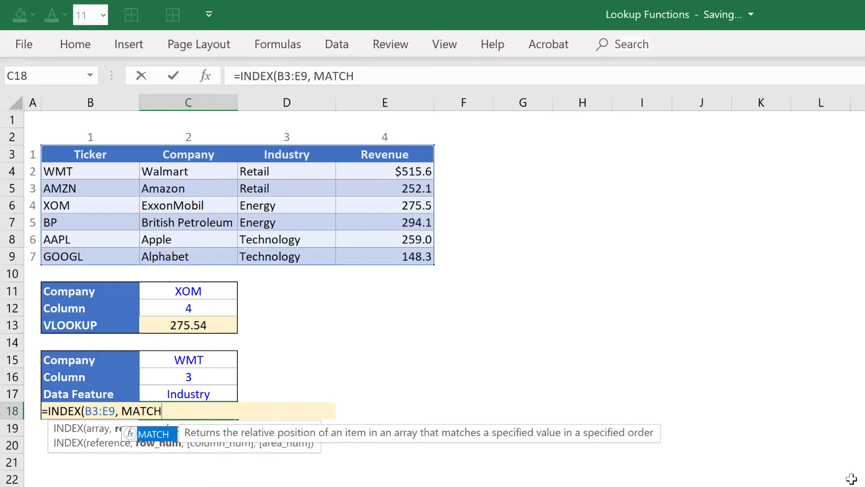
type("(")
key("Up")
key("Up")
key("Up")
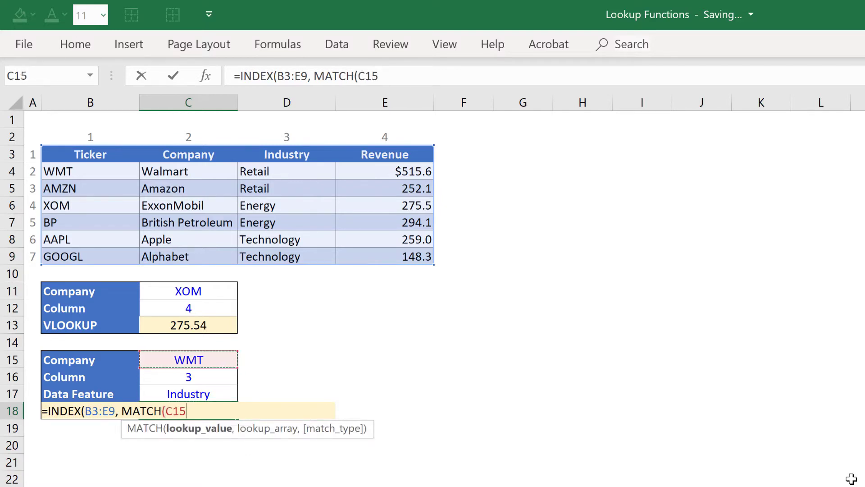
type(",")
key("Up")
key("Up")
key("Up")
key("Up")
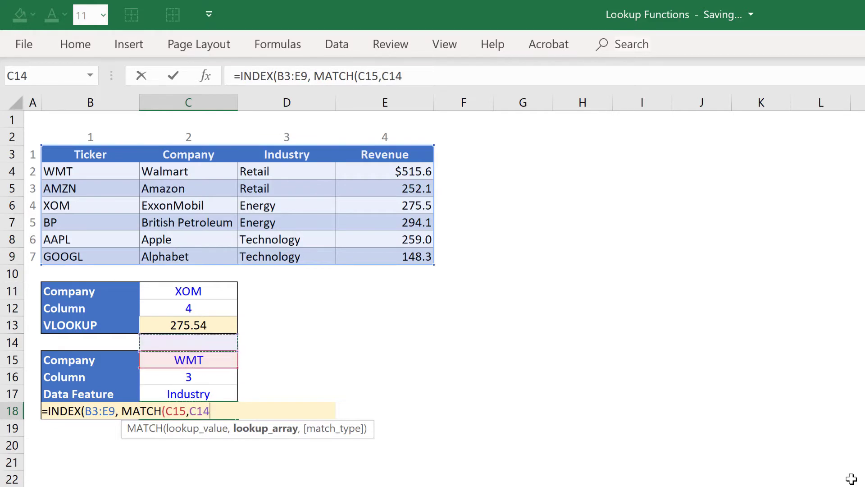
key("Left")
key("Up")
key("Up")
key("Up")
key("Up")
key("Up")
key("Up")
key("Up")
key("Up")
key("Up")
key("Up")
key("Up")
key("Up")
key("Down")
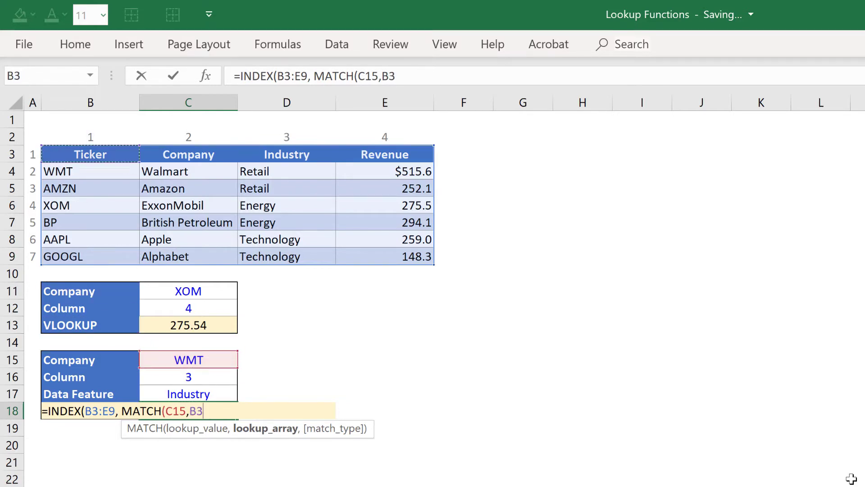
key("ctrl+shift+Down")
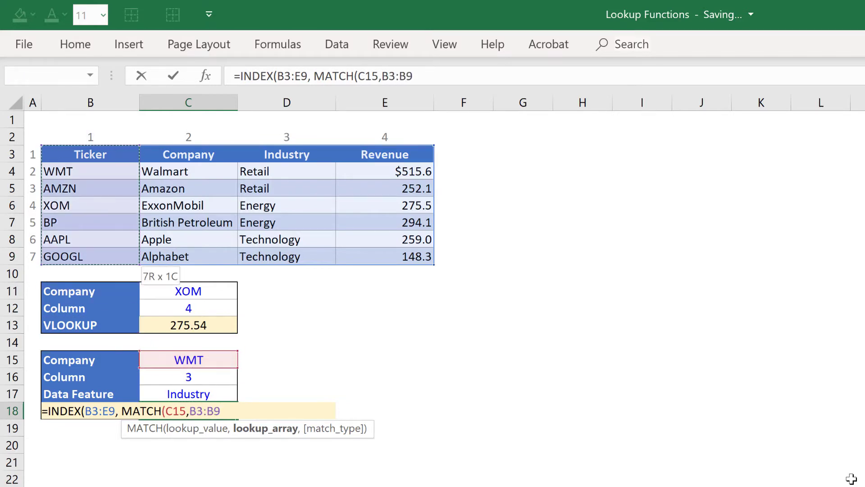
type(",")
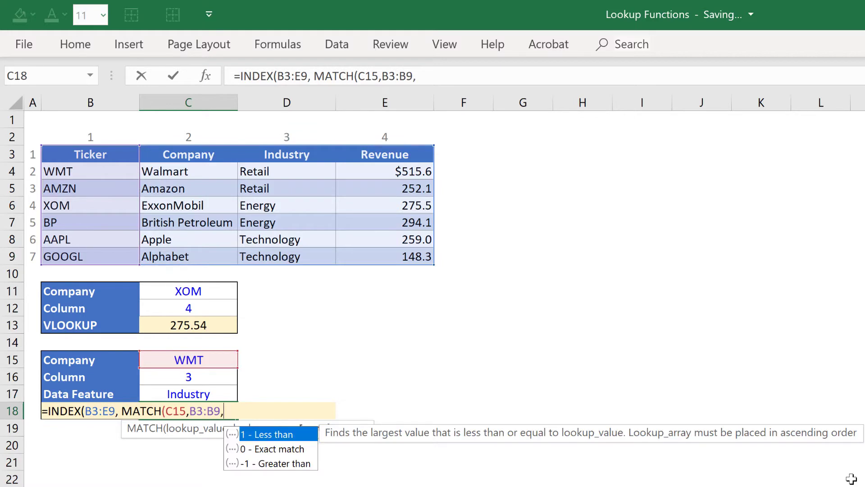
type("0),")
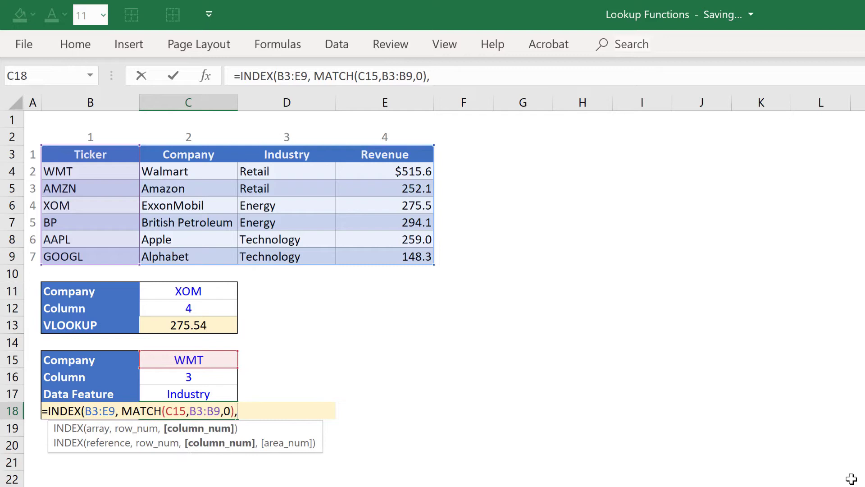
key("Up")
key("Up")
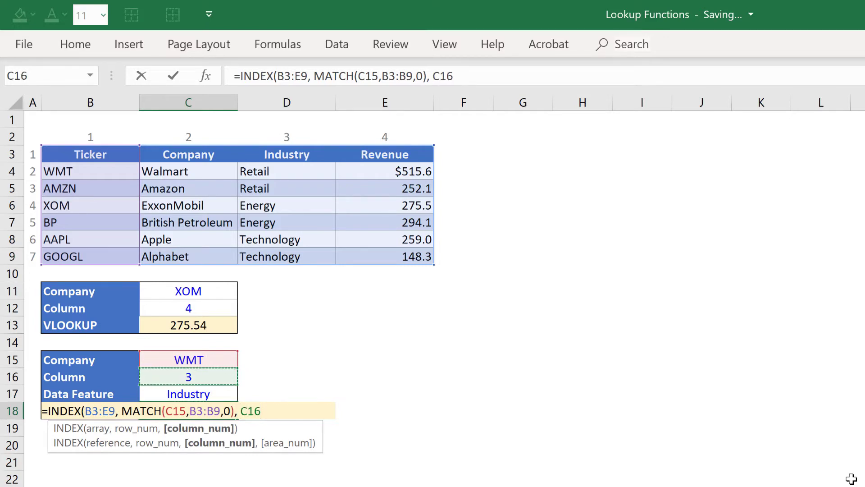
type(")")
key("ctrl+Return")
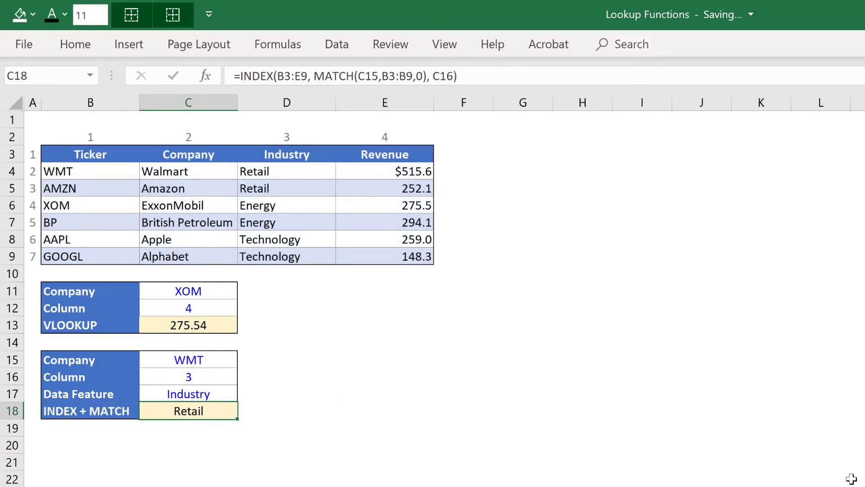
- Copy XOM and 4 from C11:C12 into C15:C16 as values only
key("Up")
key("Up")
key("Up")
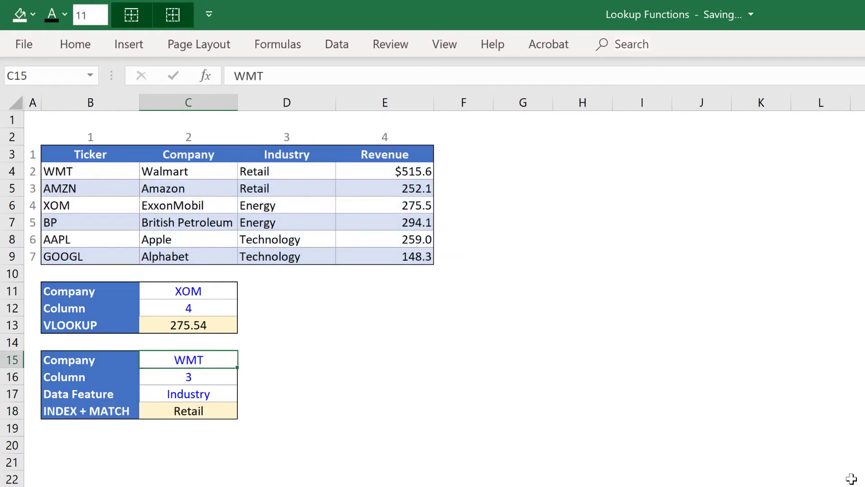
key("Up")
key("Up")
key("Up")
key("Up")
key("shift+Down")
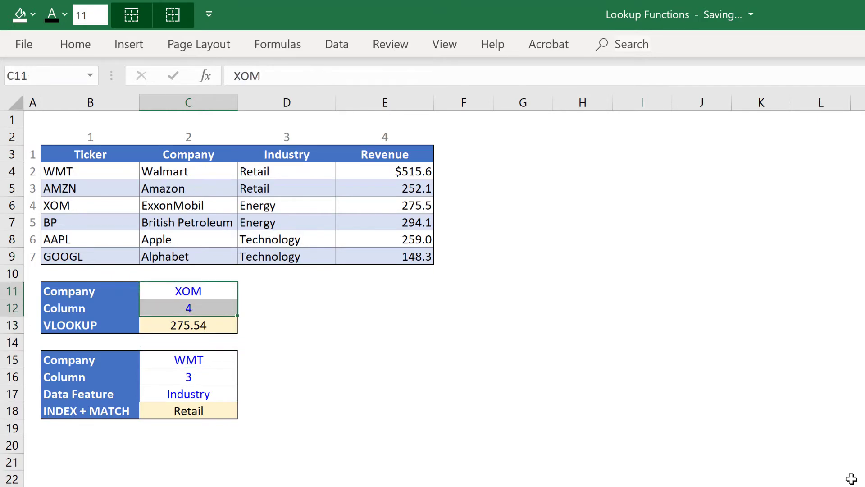
key("ctrl+c")
key("Down")
key("Down")
key("Down")
key("Down")
key("shift+Down")
key("ctrl+alt+v")
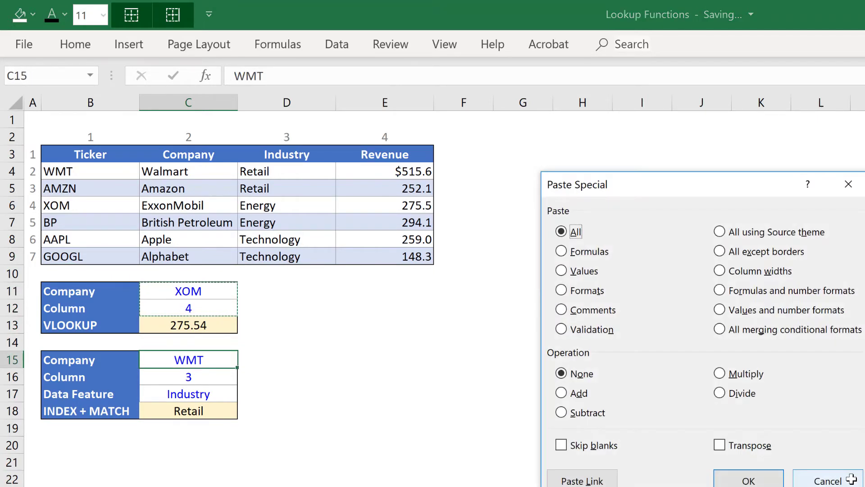
key("v")
key("Return")
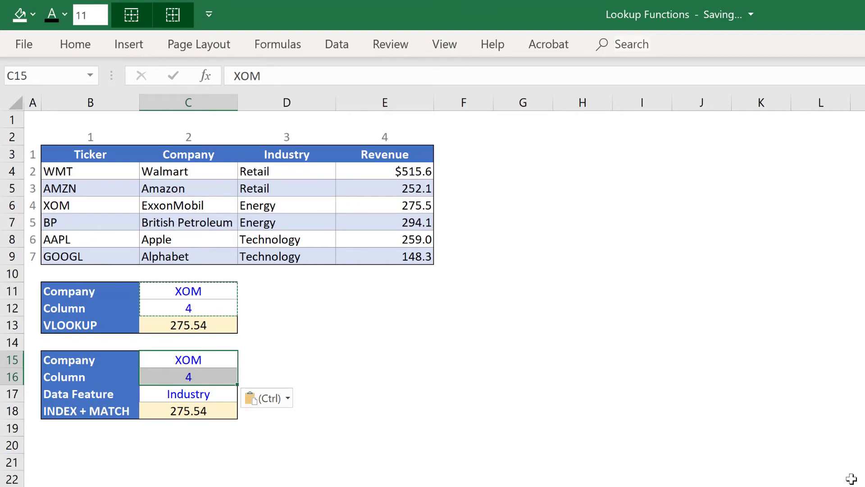
key("Down")
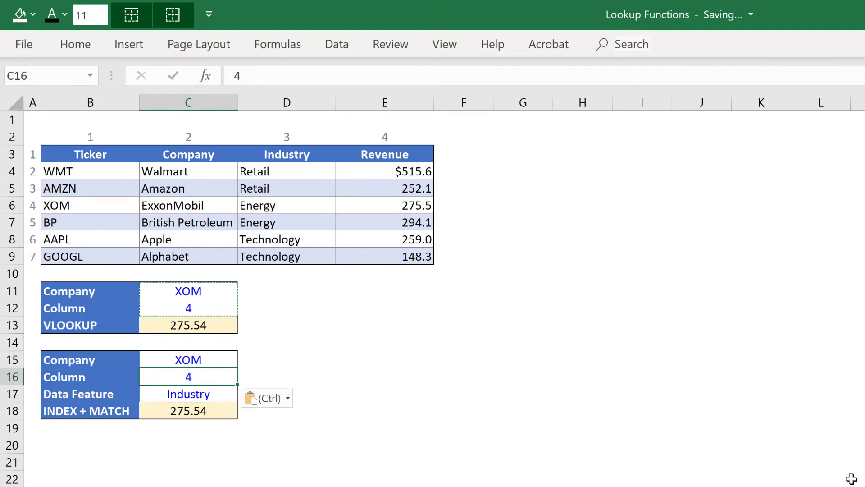
key("Down")
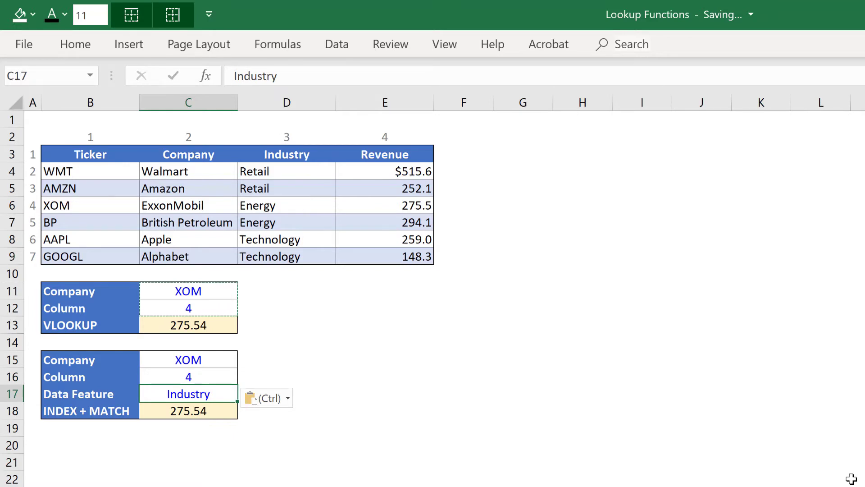
- In C18, replace the fixed C16 column argument with a MATCH on Data Feature C17
key("Down")
key("F2")
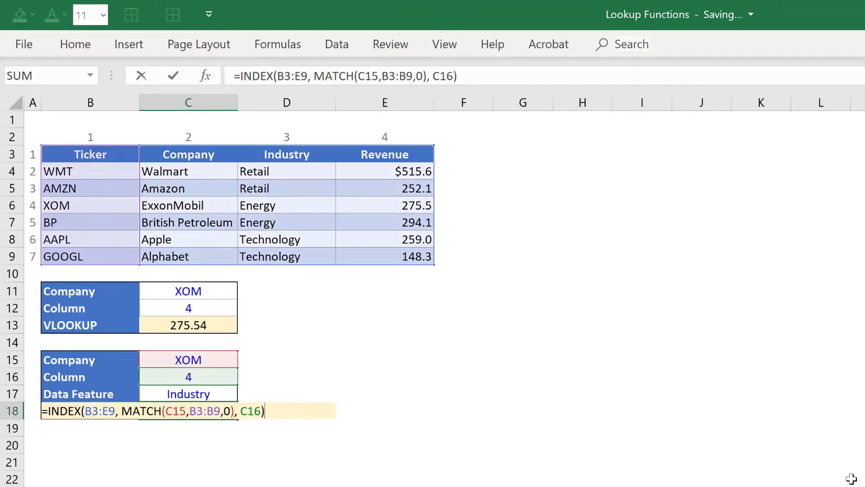
key("Left")
key("Left")
key("Left")
key("Left")
key("Left")
key("Left")
key("Left")
key("Left")
key("Left")
key("Left")
key("Left")
key("Left")
key("Left")
key("Left")
key("Left")
key("Left")
key("Left")
key("Left")
key("Left")
key("Left")
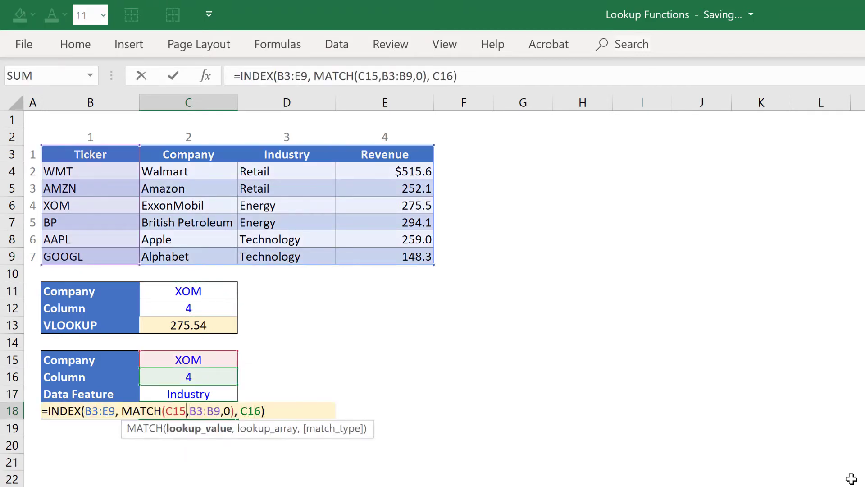
key("Right")
key("Right")
key("Right")
key("Right")
key("Right")
key("Right")
key("Right")
key("Right")
key("Right")
key("Right")
key("Right")
key("Right")
key("Right")
key("Right")
key("Right")
key("Right")
key("Right")
key("Right")
key("Right")
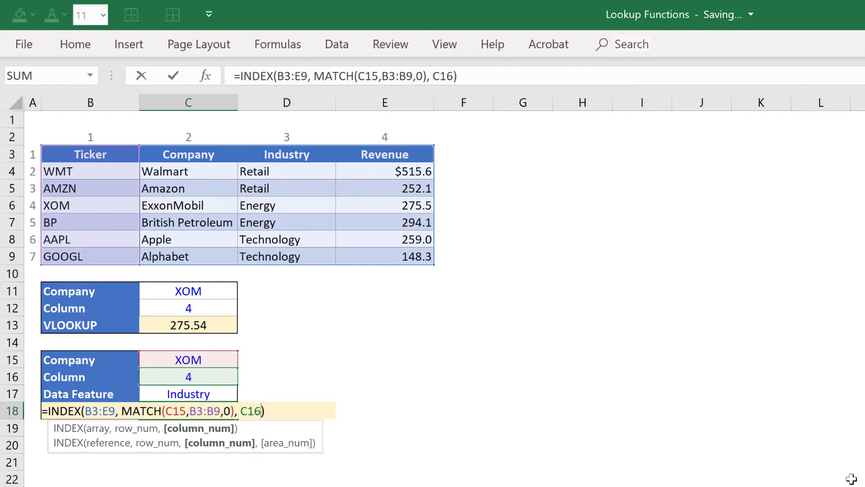
key("BackSpace")
key("BackSpace")
key("BackSpace")
type("MATCH(")
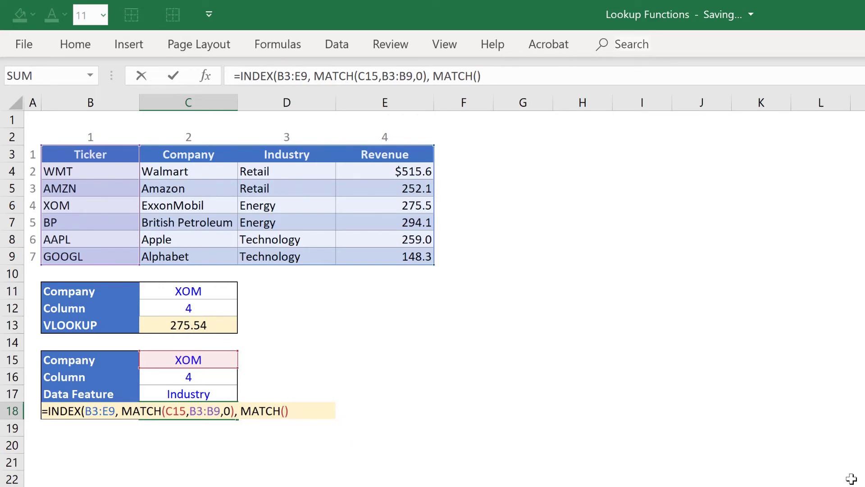
key("Left")
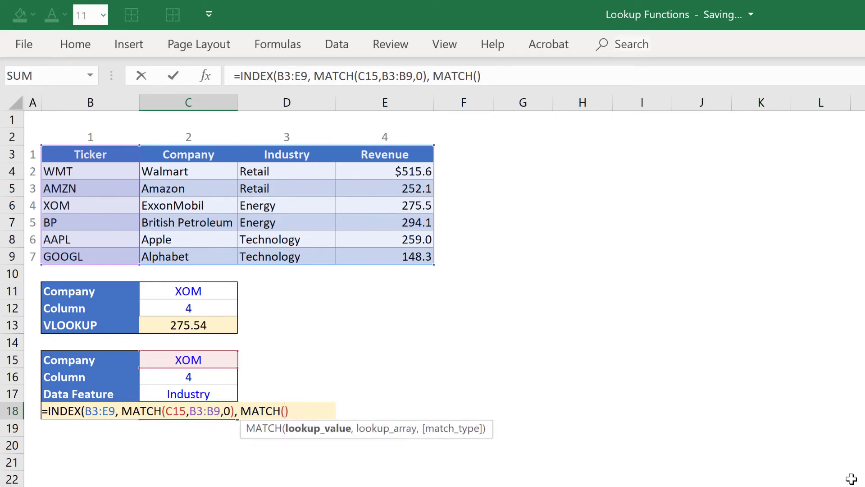
key("Up")
- Match against headers B3:E3 exactly so it returns Energy, then delete the Column row
type(",")
key("Up")
key("Up")
key("Up")
key("Up")
key("Up")
key("Up")
key("Up")
key("Up")
key("Up")
key("Up")
key("Up")
key("Up")
key("Up")
key("Up")
key("Up")
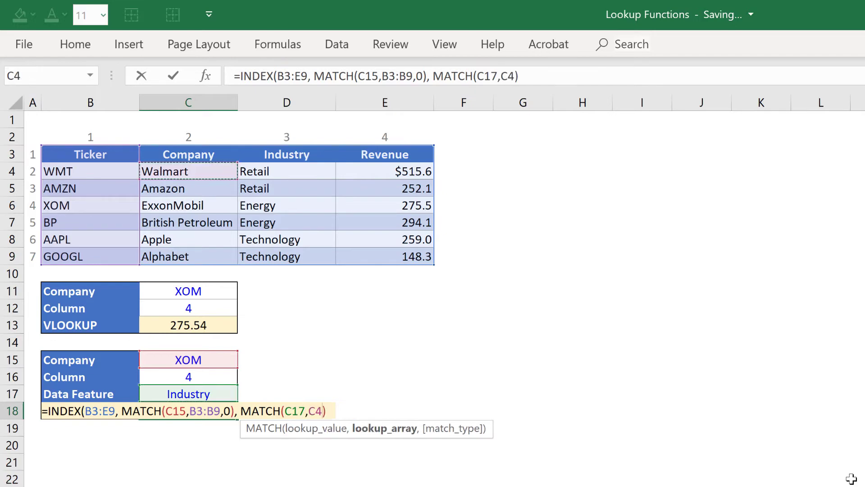
key("Left")
key("shift+Right")
key("shift+Right")
key("shift+Right")
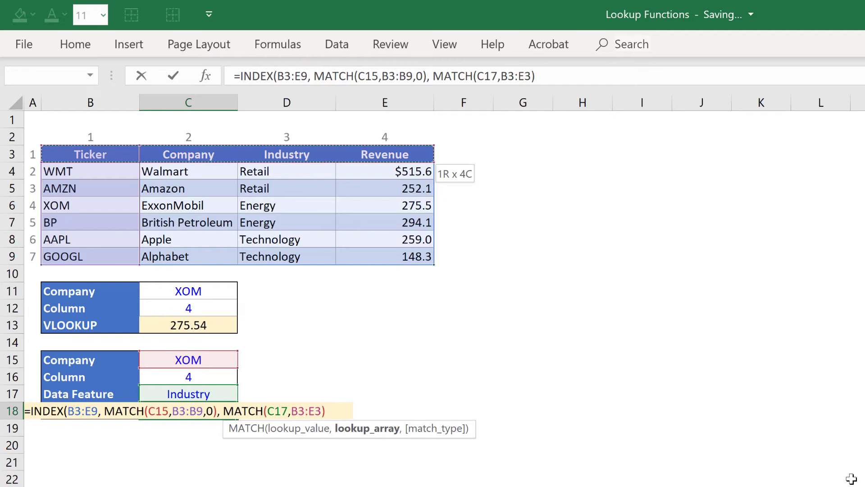
type(",0)")
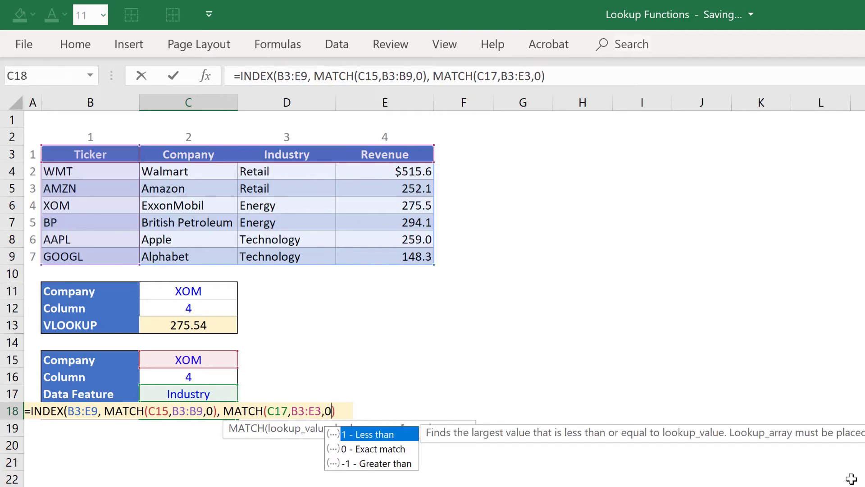
type(")")
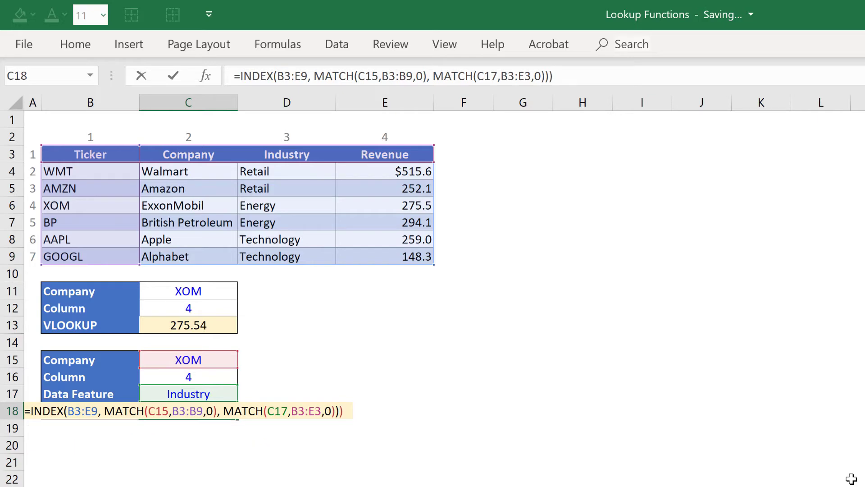
left_click(188, 377)
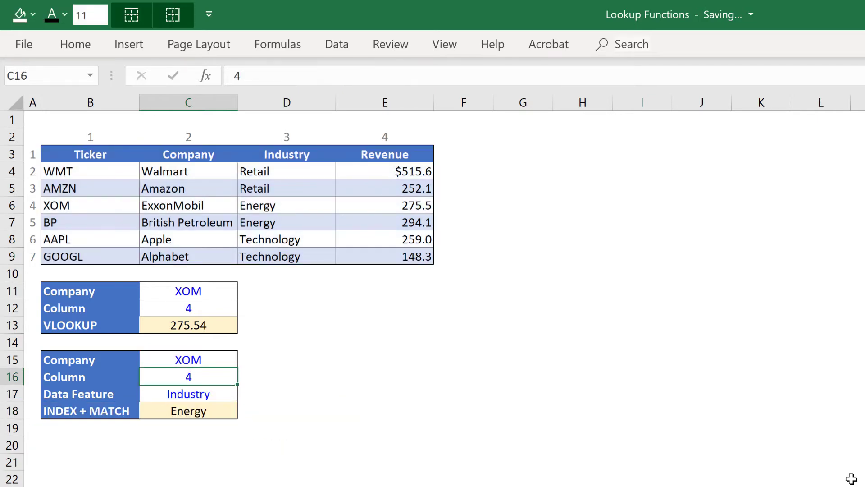
key("shift+space")
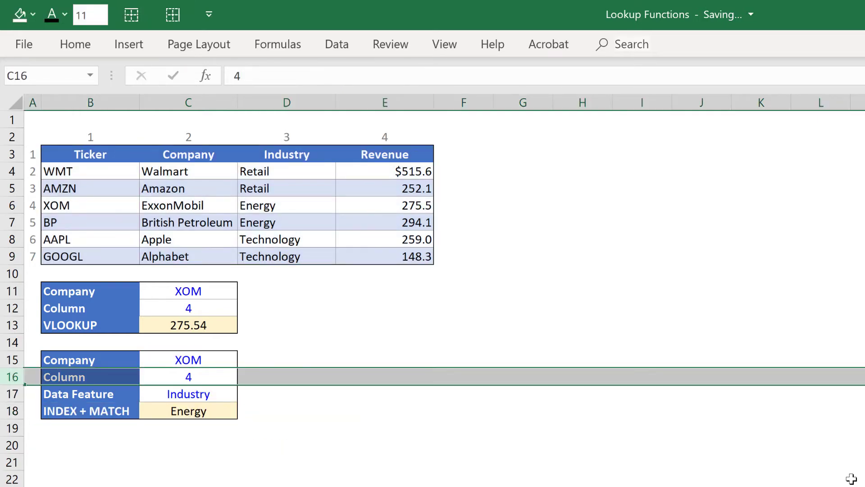
key("ctrl+minus")
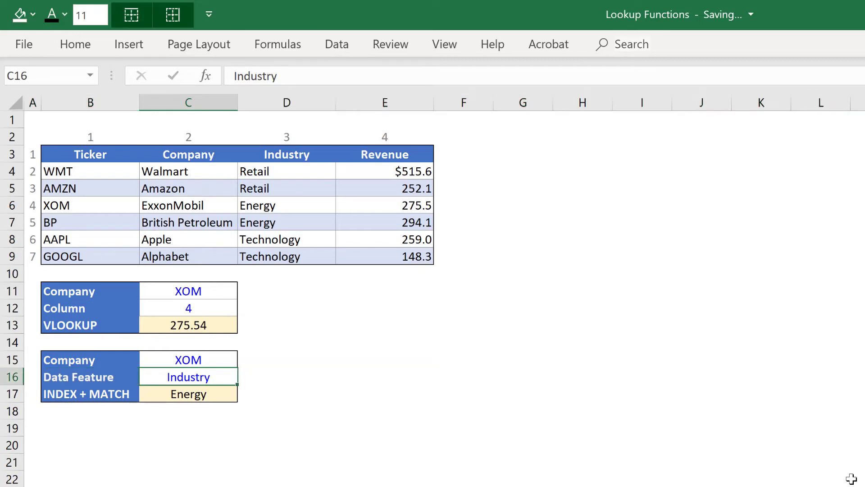
- Enter BP as the company and Revenue as the data feature, returning 294.14
key("Up")
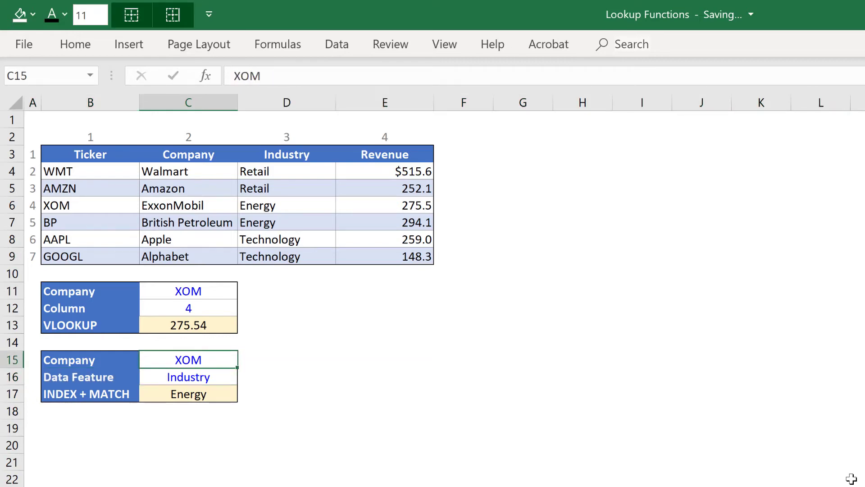
type("bp")
key("Return")
key("BackSpace")
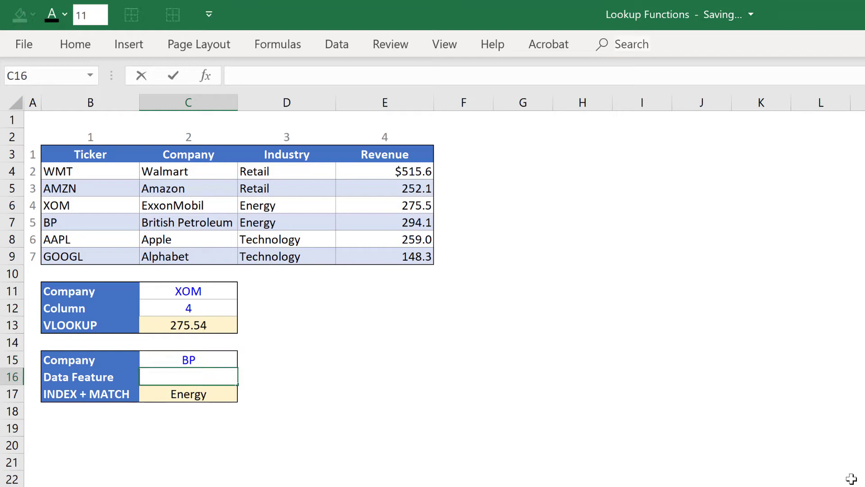
type("Revenue")
key("ctrl+Return")
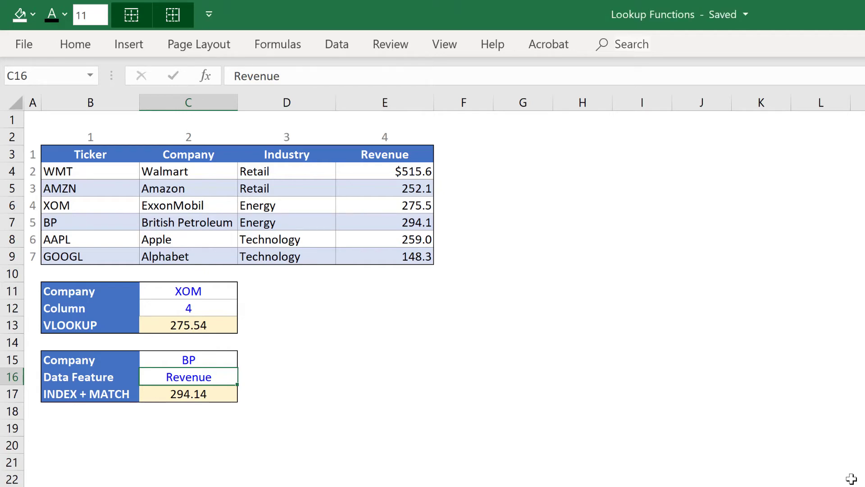
- Replace XOM with BP in the VLOOKUP company cell C11, giving 294.14
key("Up")
key("Up")
key("Up")
key("Up")
key("Up")
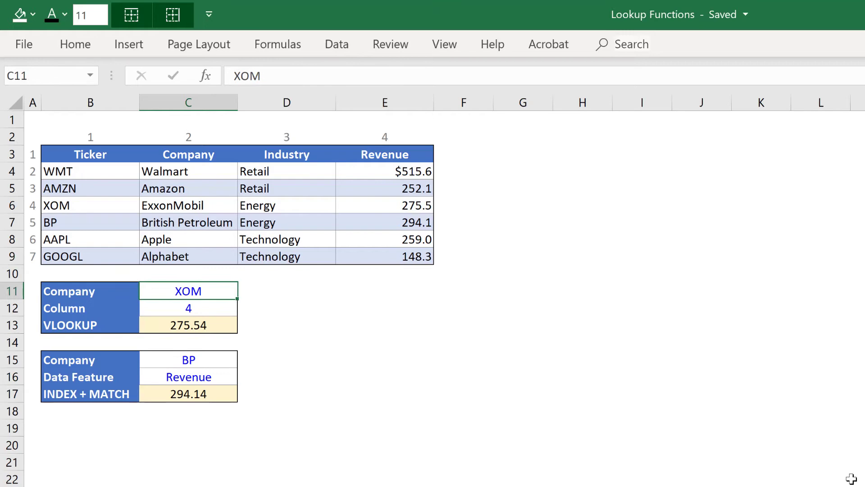
key("F2")
key("BackSpace")
key("BackSpace")
key("BackSpace")
type("BP")
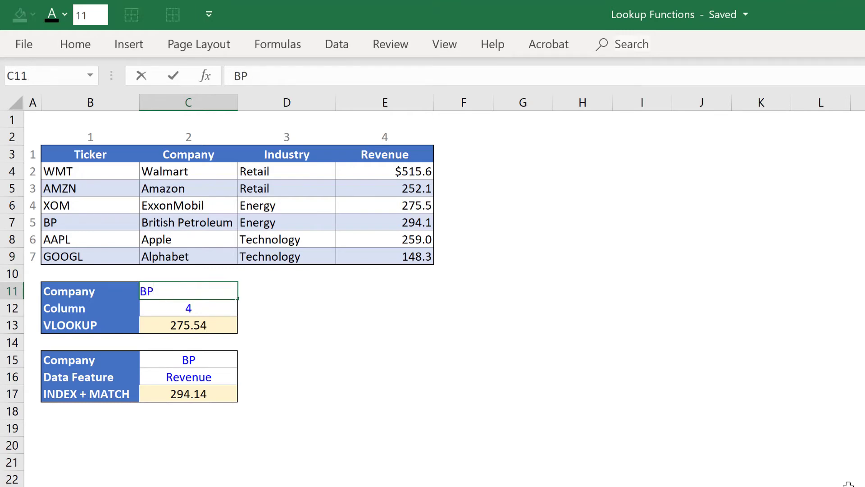
key("Return")
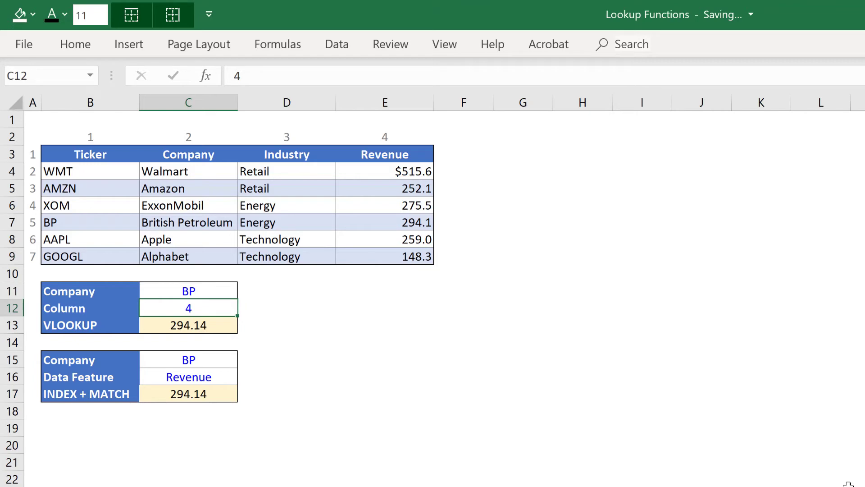
key("Right")
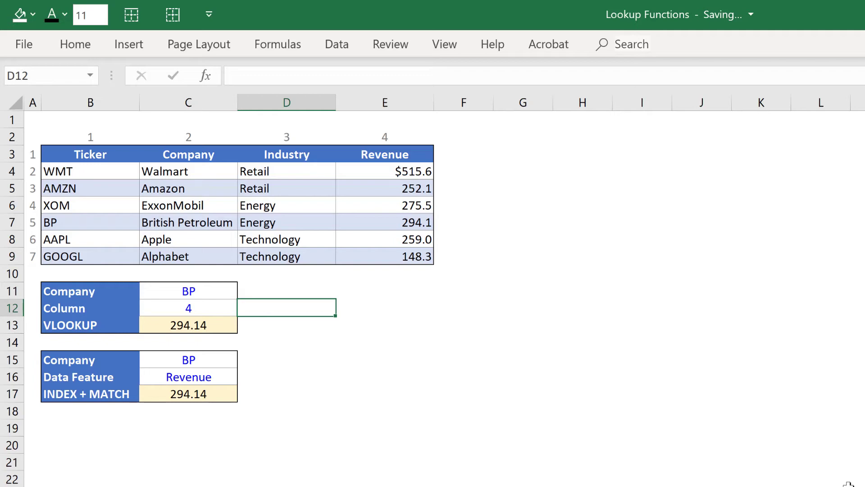
- Delete the Industry column and see VLOOKUP return #REF! while INDEX + MATCH still works
key("ctrl+space")
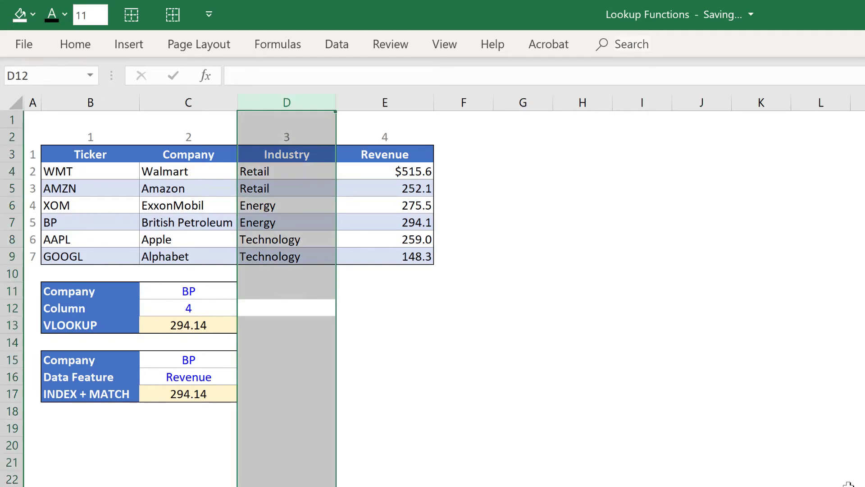
key("ctrl+minus")
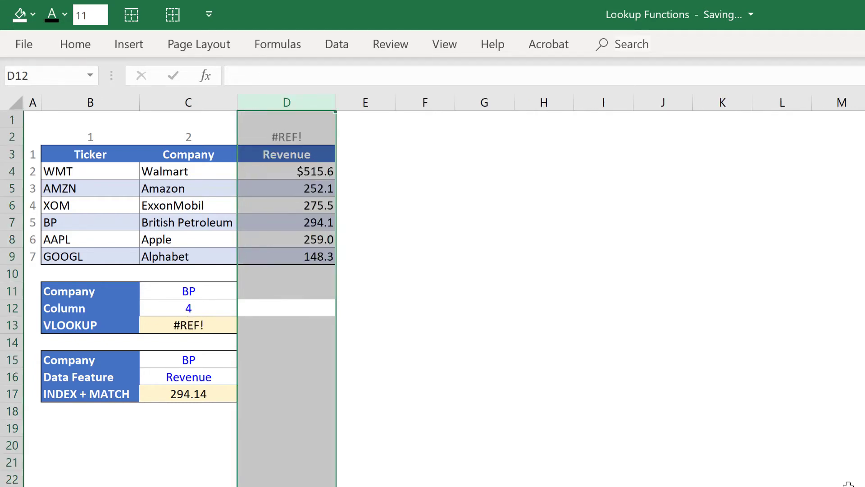
key("Down")
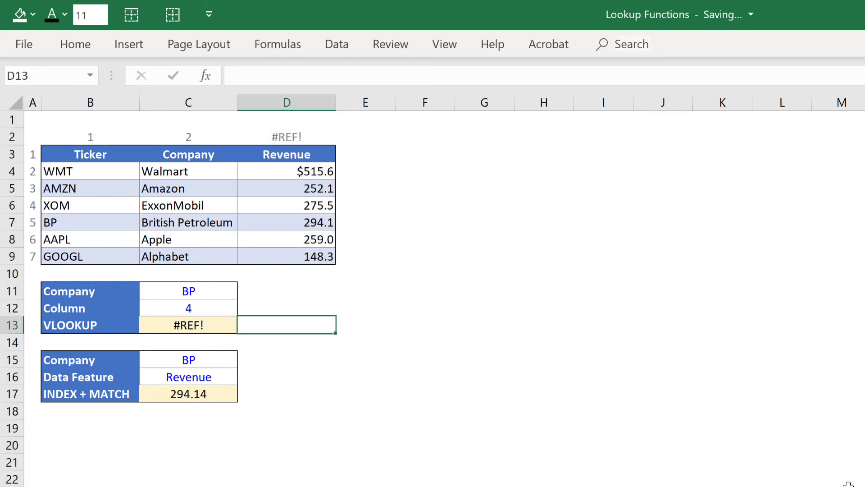
key("Left")
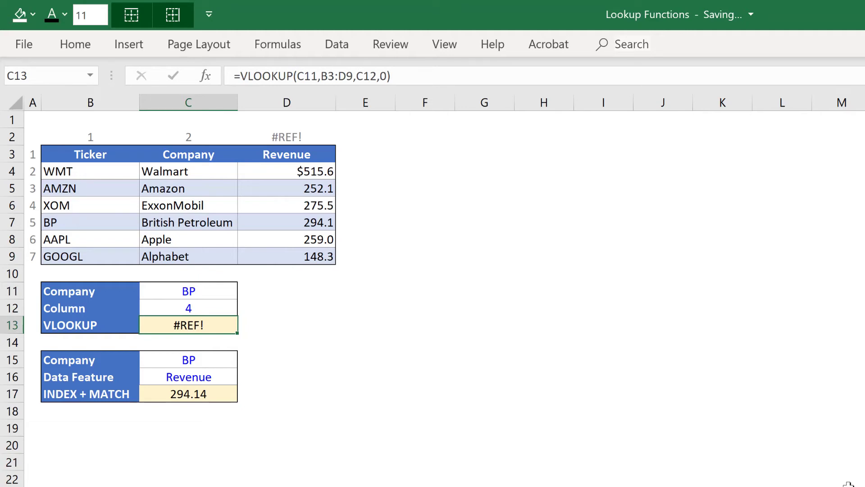
key("Down")
key("Down")
key("Down")
key("Down")
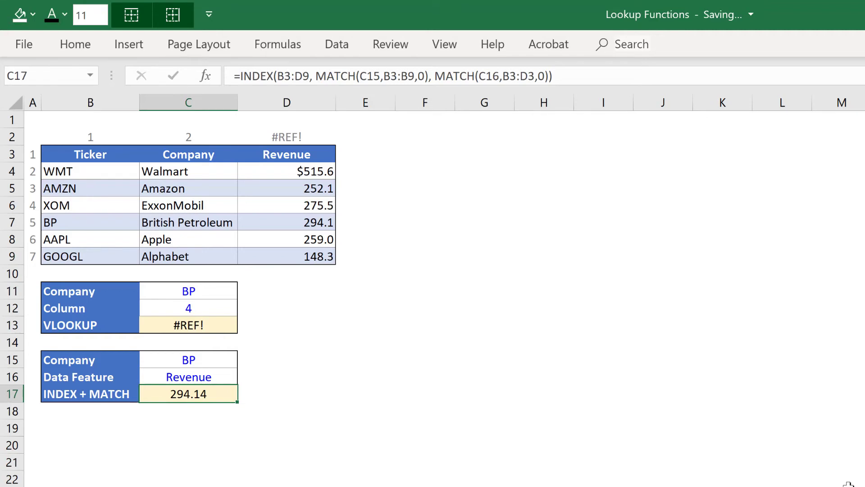
- Review the table headers, then undo the deletion to restore the Industry column
key("Up")
key("Up")
key("Up")
key("Up")
key("Up")
key("Up")
key("Up")
key("Up")
key("Up")
key("Up")
key("Up")
key("Up")
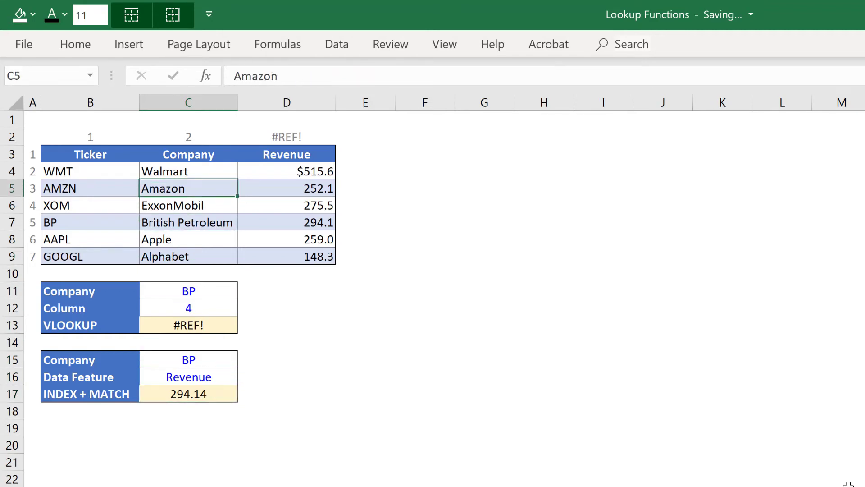
key("Up")
key("Up")
key("Left")
key("shift+Right")
key("shift+Right")
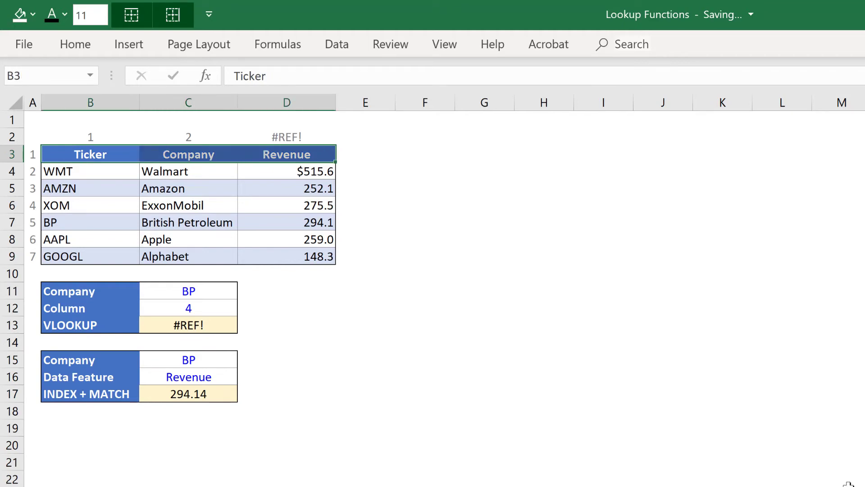
key("Right")
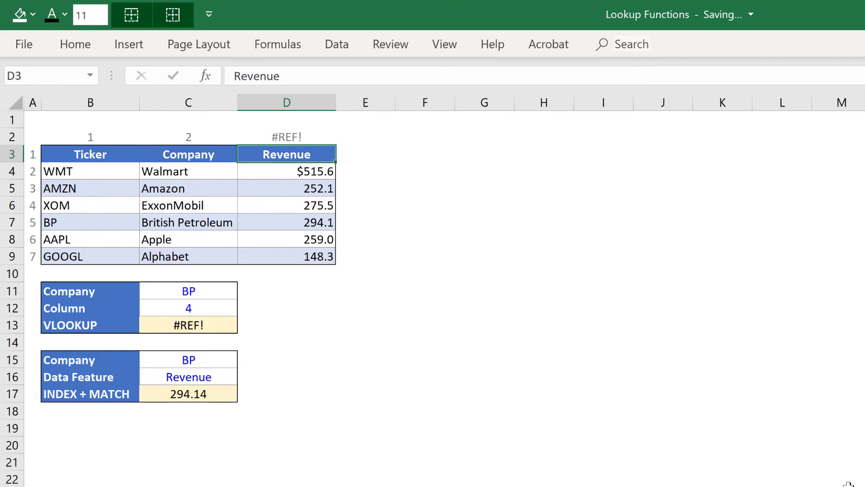
key("Left")
key("Left")
key("shift+Right")
key("shift+Right")
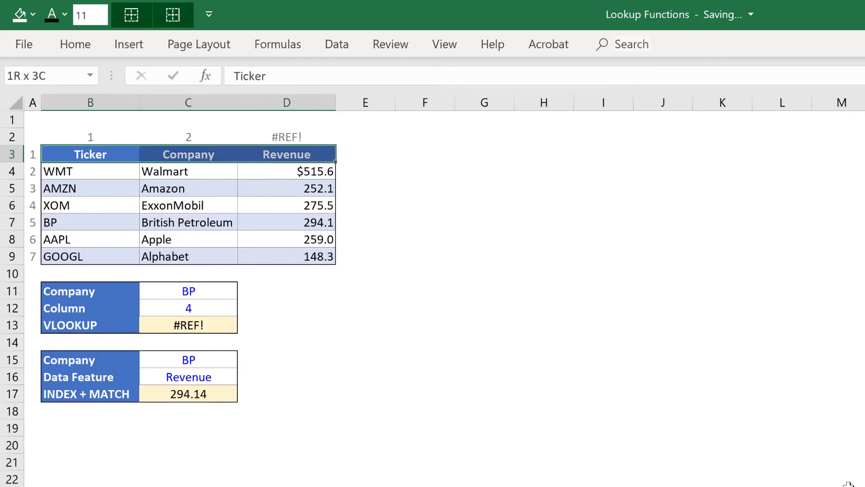
key("Down")
key("Down")
key("Down")
key("Down")
key("Down")
key("Down")
key("Down")
key("Down")
key("Down")
key("Down")
key("Down")
key("Down")
key("Down")
key("Down")
key("Down")
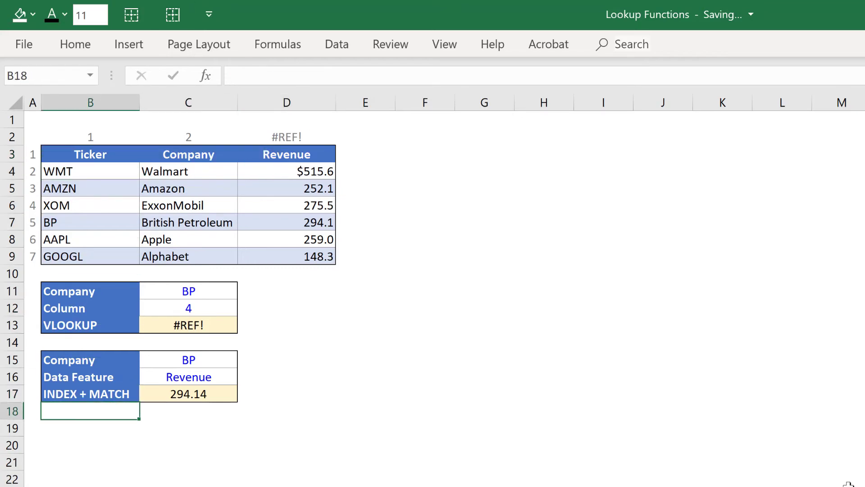
key("Up")
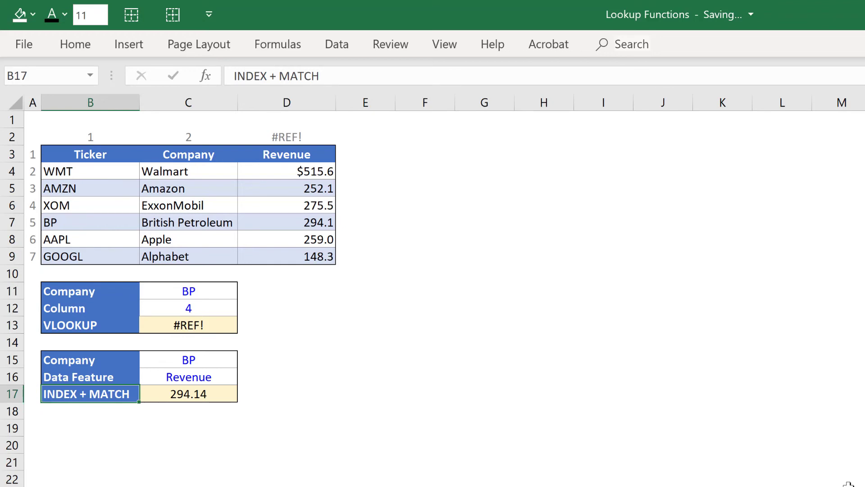
key("ctrl+z")
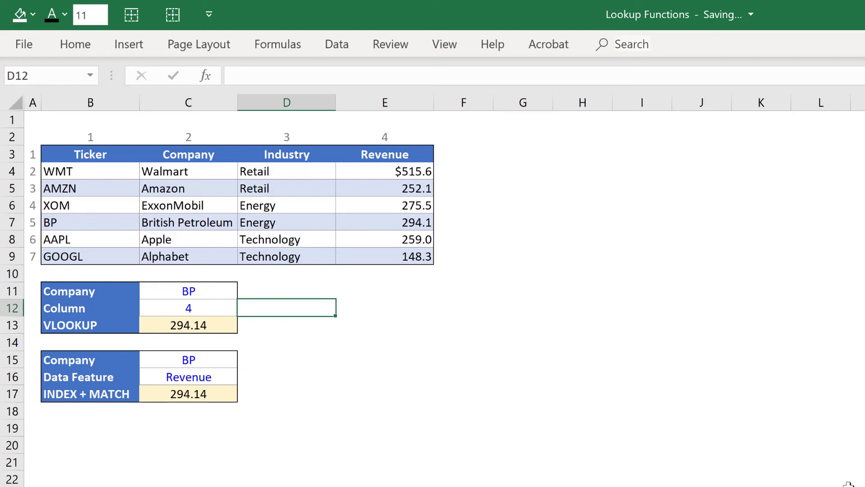
- Enter British Petroleum as the VLOOKUP company in C11
key("ctrl+z")
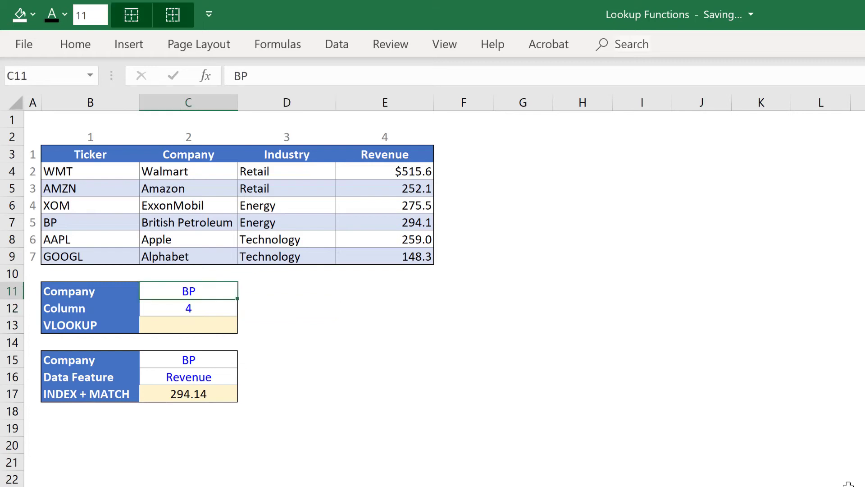
type("B")
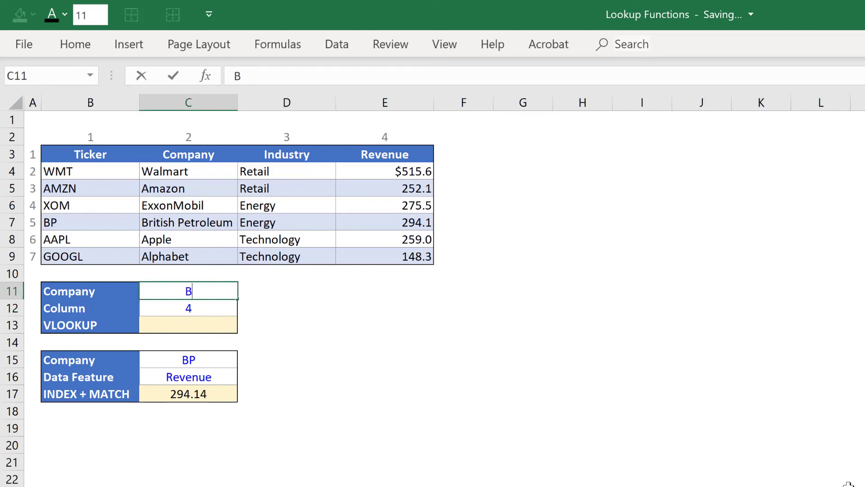
type("ritish Petroleum")
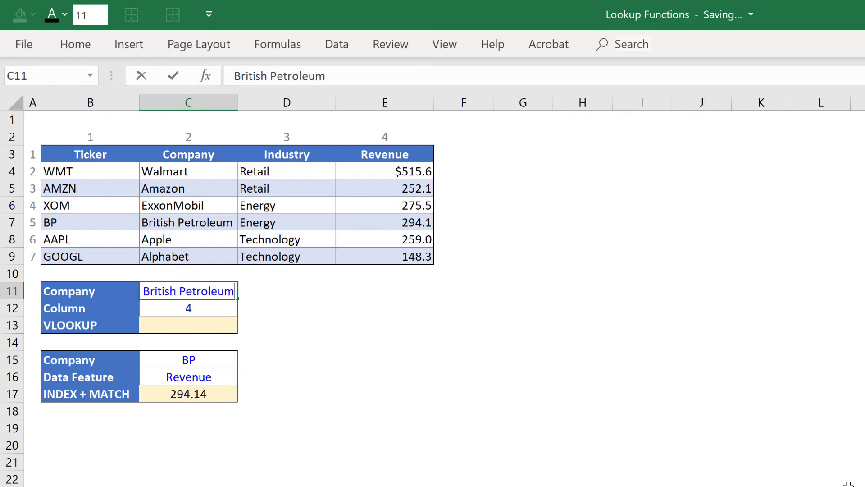
key("ctrl+Return")
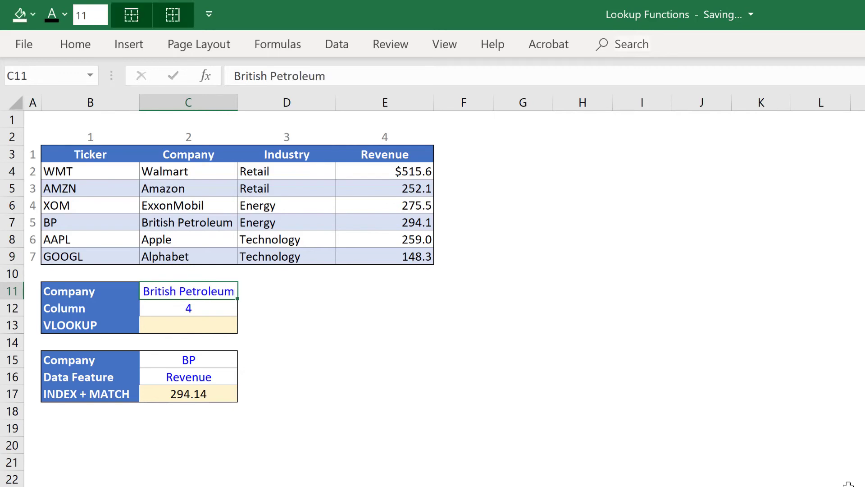
- Enter =VLOOKUP(C11,C3:E9,3,0) in C13, returning 294.14
key("Down")
key("Down")
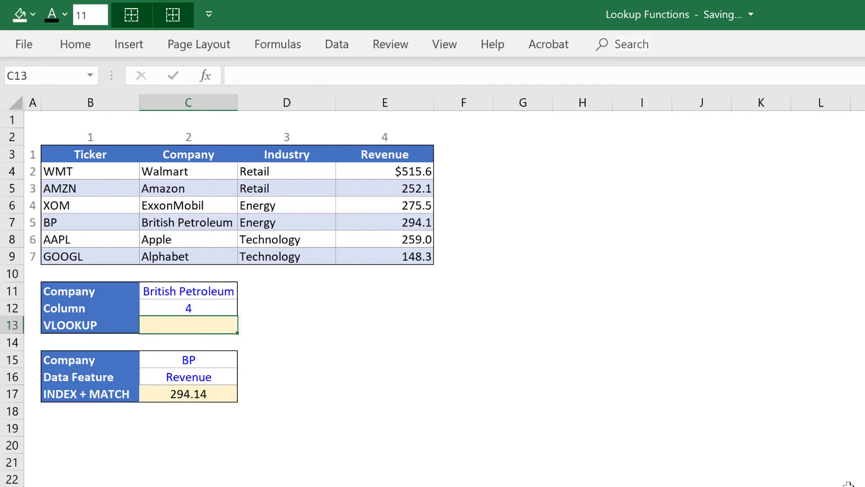
type("=vlookup(")
key("Up")
key("Up")
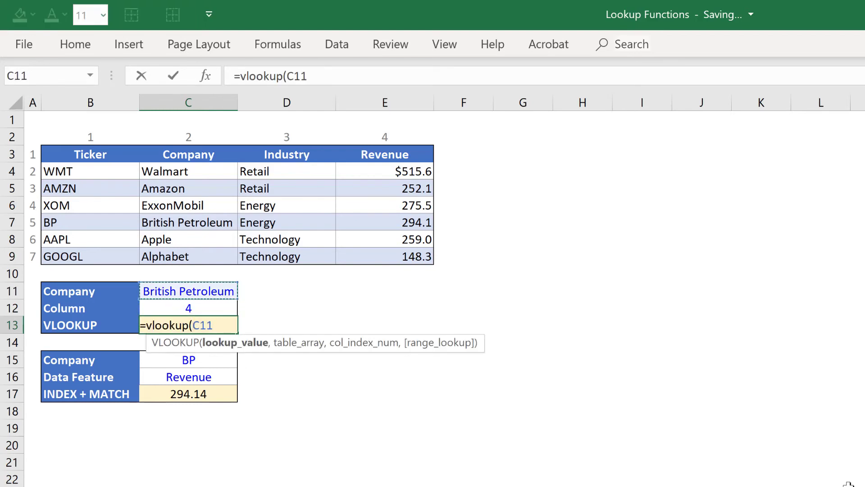
type(",")
key("Up")
key("Up")
key("Up")
key("Up")
key("Up")
key("Up")
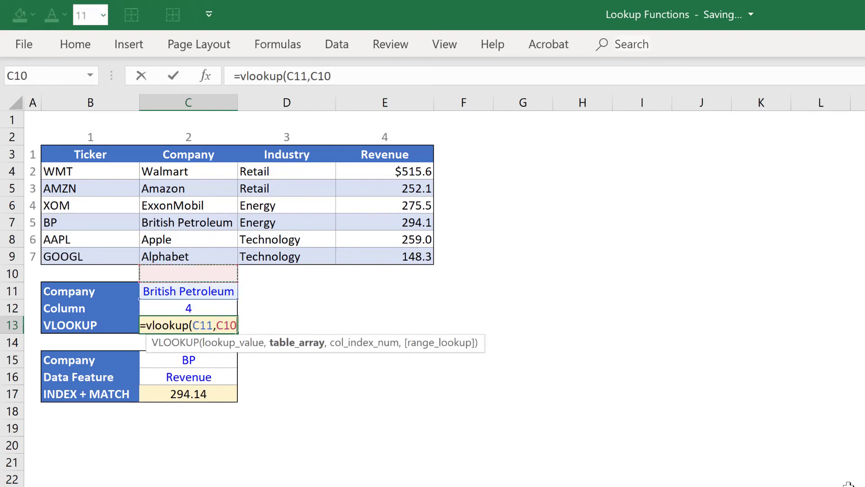
key("Up")
key("Up")
key("Up")
key("Up")
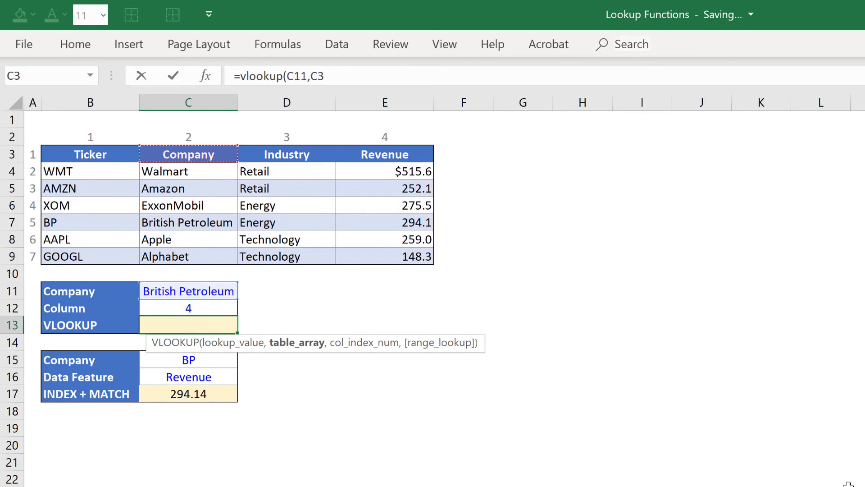
key("shift+Down")
key("shift+Down")
key("shift+Down")
key("shift+Down")
key("shift+Down")
key("shift+Down")
key("shift+Right")
key("shift+Right")
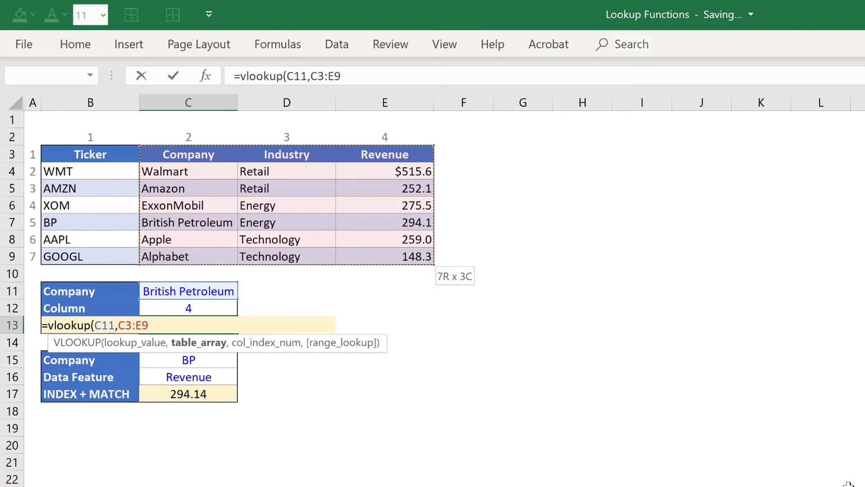
type(",")
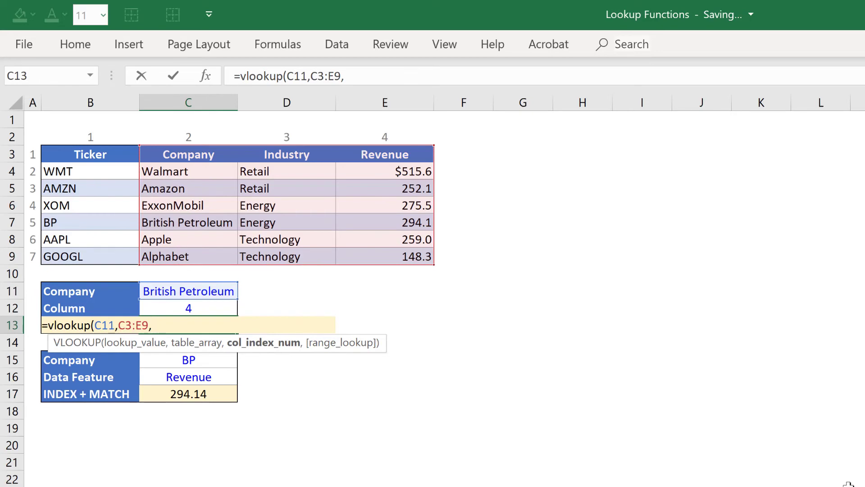
type("3")
type(",0")
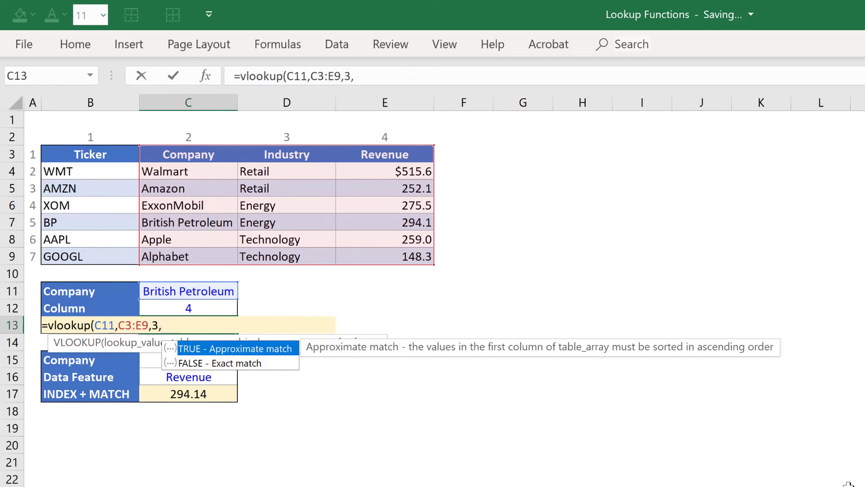
key("ctrl+Return")
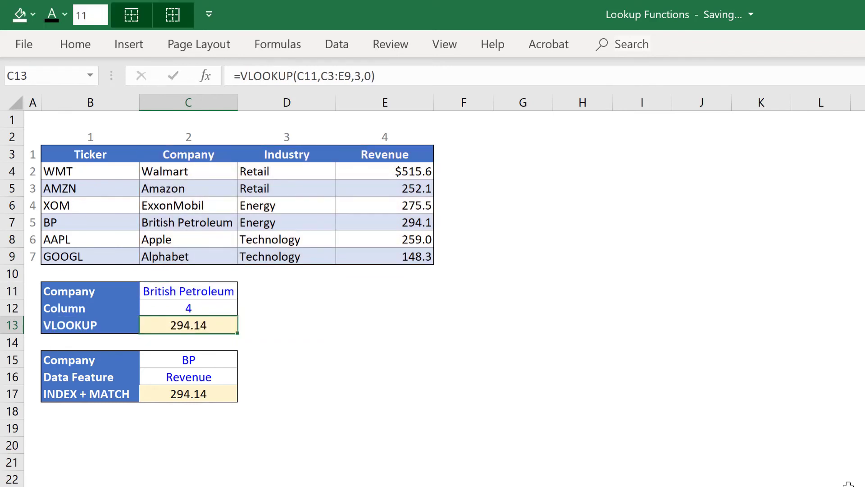
- Set the Column value in C12 to -1
key("Up")
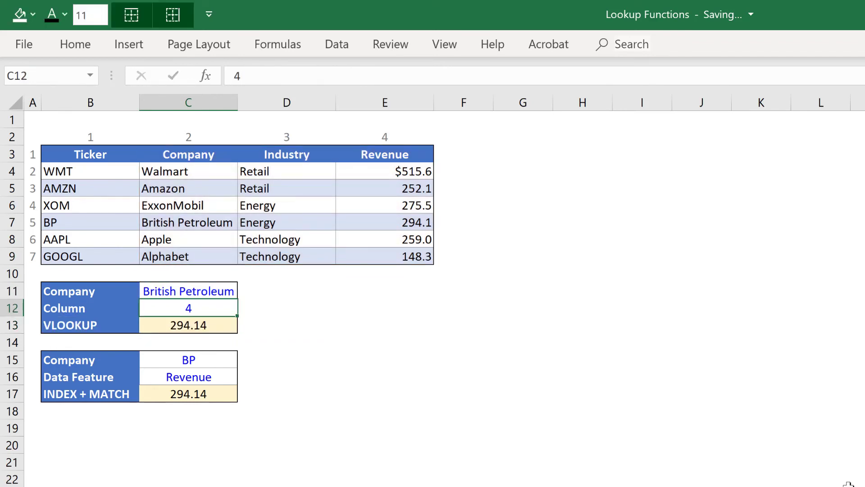
type("-1")
key("ctrl+Return")
- Change the first MATCH range in C17's INDEX formula from B3:B9 to C3:C9, now showing #N/A
key("Down")
key("Down")
key("Down")
key("Down")
key("Down")
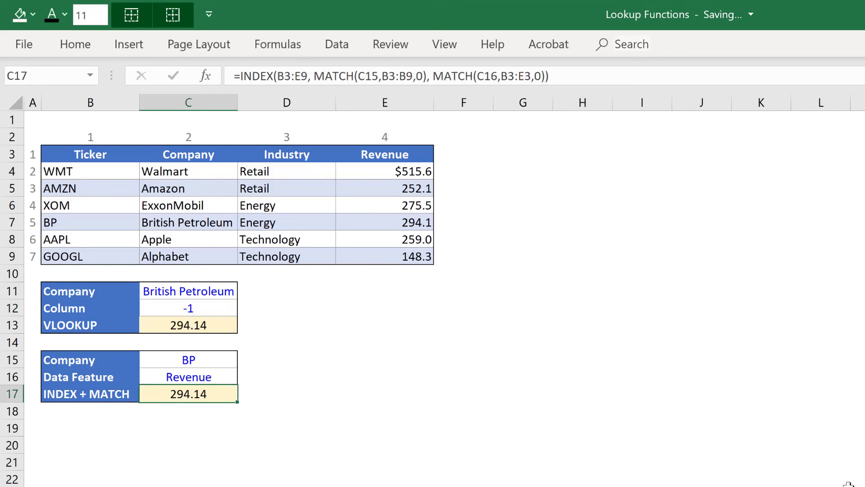
key("F2")
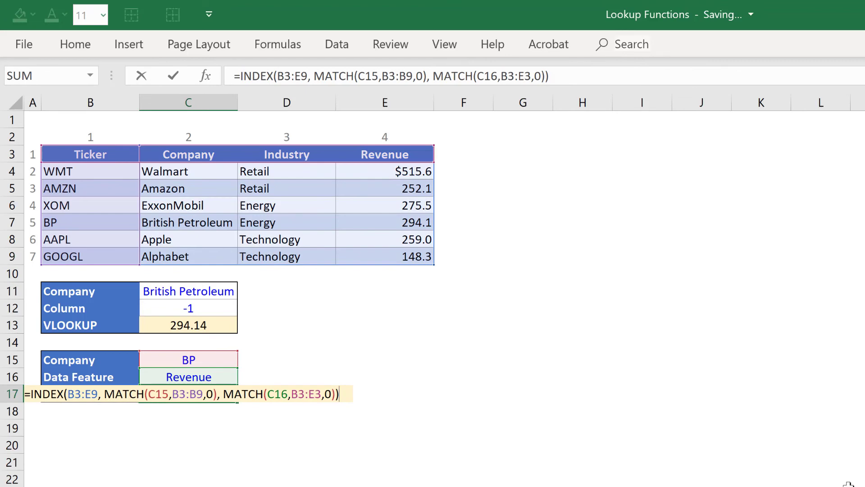
key("Left")
key("Left")
key("Left")
key("Left")
key("Left")
key("Left")
key("Left")
key("Left")
key("Left")
key("Left")
key("Left")
key("Left")
key("Left")
key("Left")
key("Left")
key("Left")
key("Left")
key("Left")
key("Left")
key("Left")
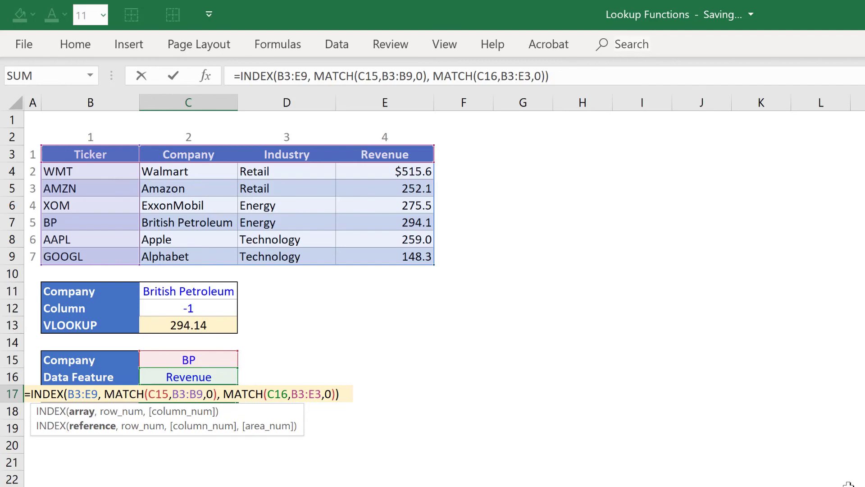
key("Right")
key("Right")
key("Right")
key("Right")
key("Right")
key("Right")
key("Right")
key("Right")
key("Right")
key("Right")
key("Right")
key("Right")
key("Right")
key("Right")
key("Right")
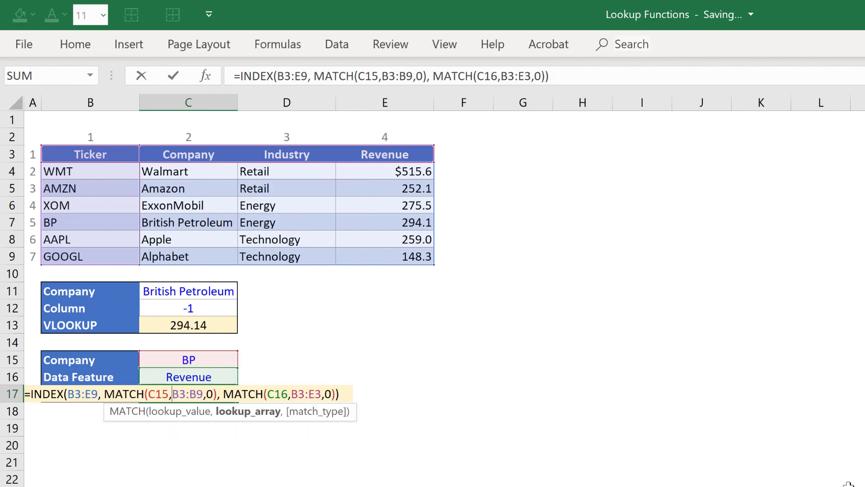
key("Right")
key("BackSpace")
type("c")
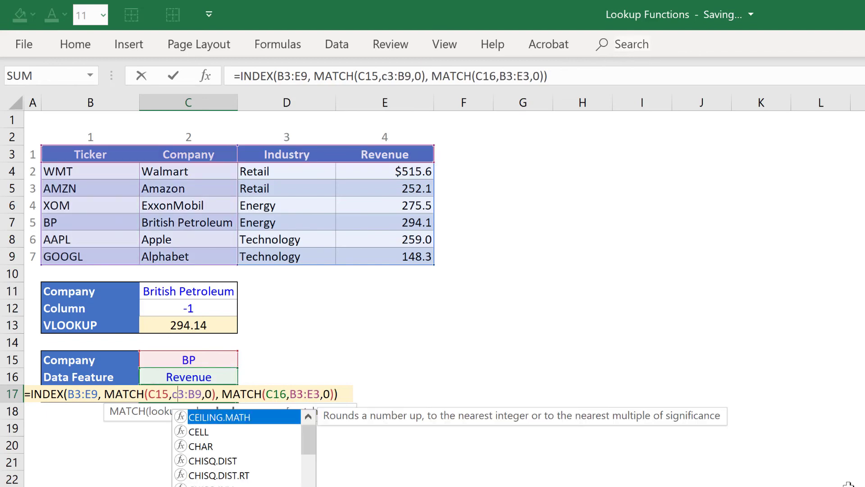
key("Right")
key("Right")
key("Right")
key("BackSpace")
type("c")
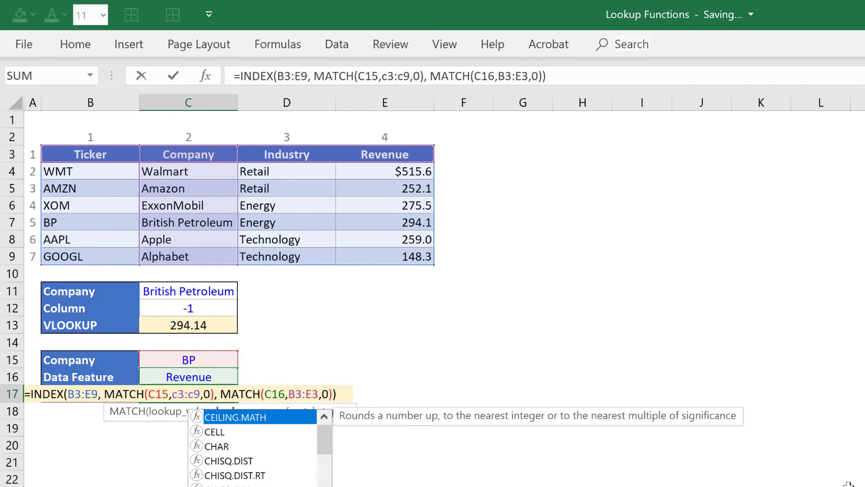
key("ctrl+Return")
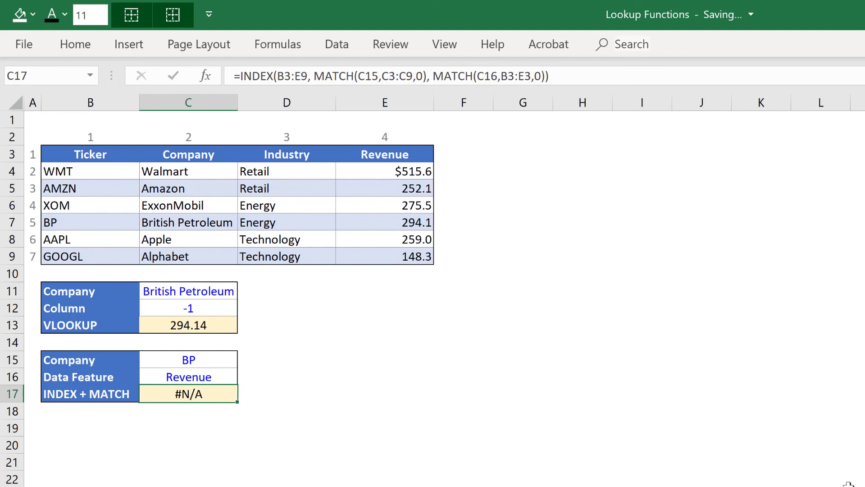
- Enter 'British Petroleum' in C15 and 'Ticker' in C16 so INDEX+MATCH returns BP
key("Up")
key("Up")
type("B")
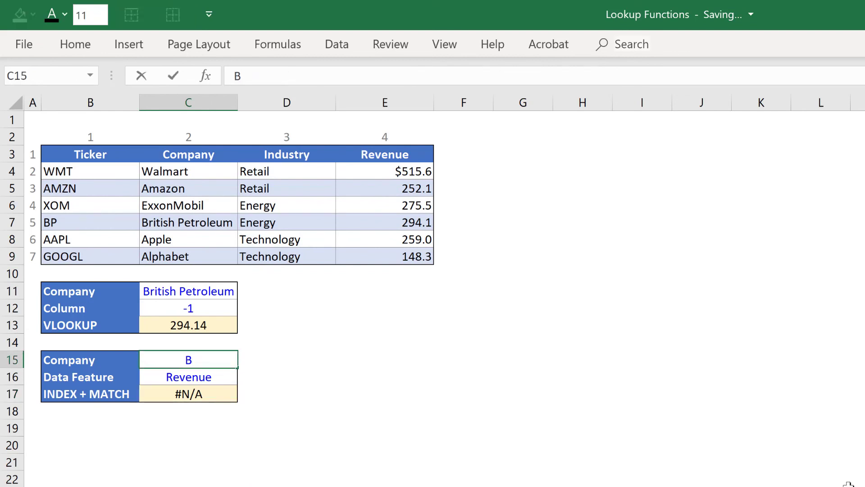
type("ritish Petroleum")
key("ctrl+Return")
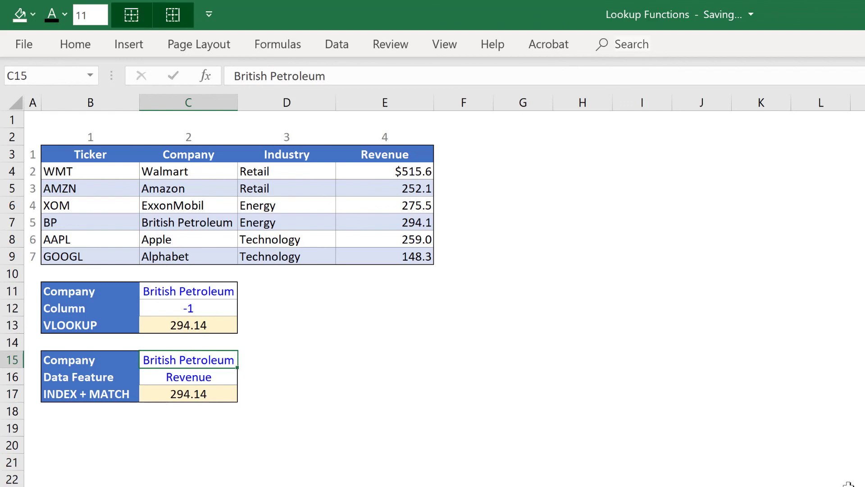
key("Down")
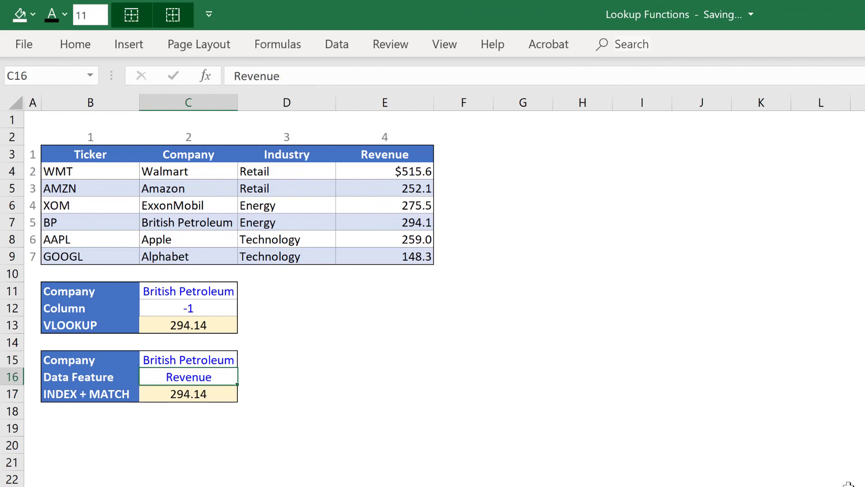
type("Ticker")
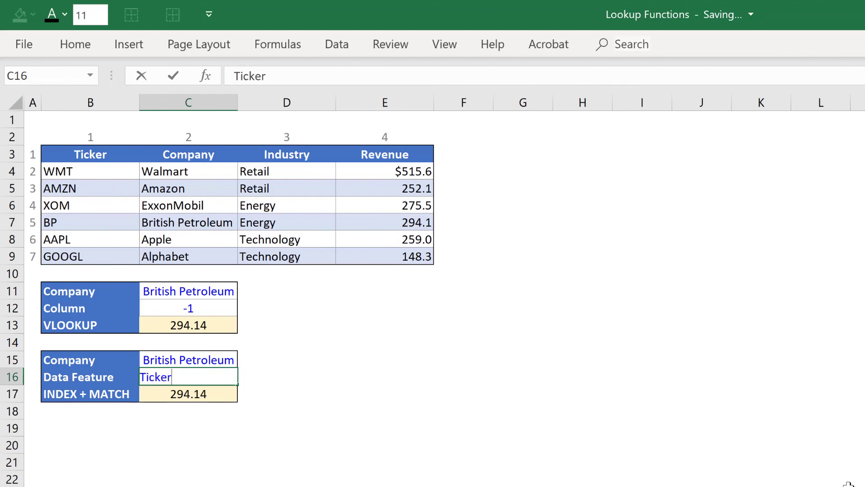
key("ctrl+Return")
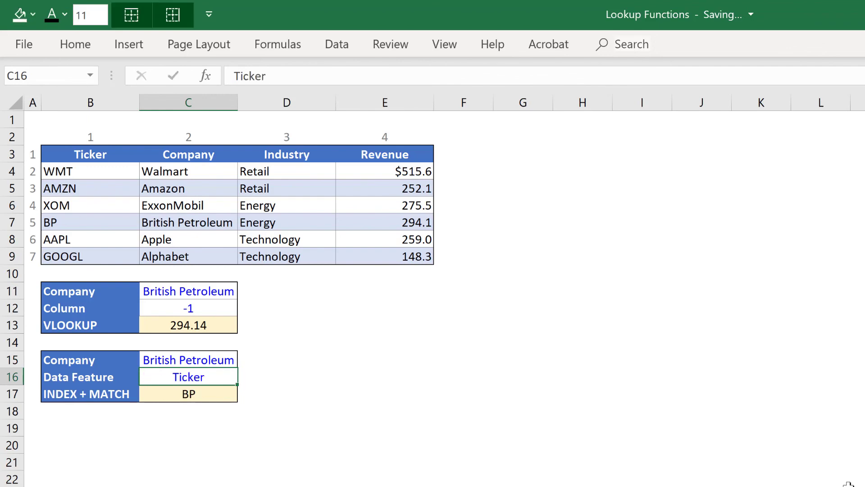